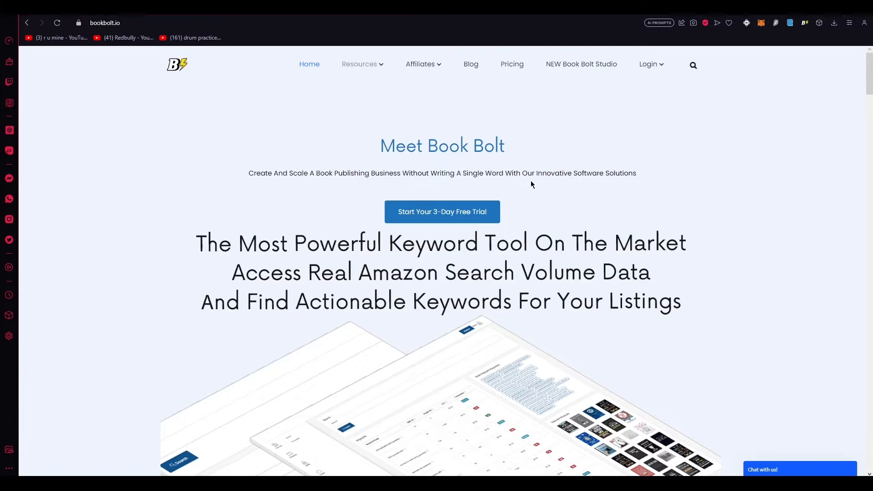
- View the registration form for the 3-day free trial and return to the home page
{"action": "left_click", "coordinate": [466, 213]}
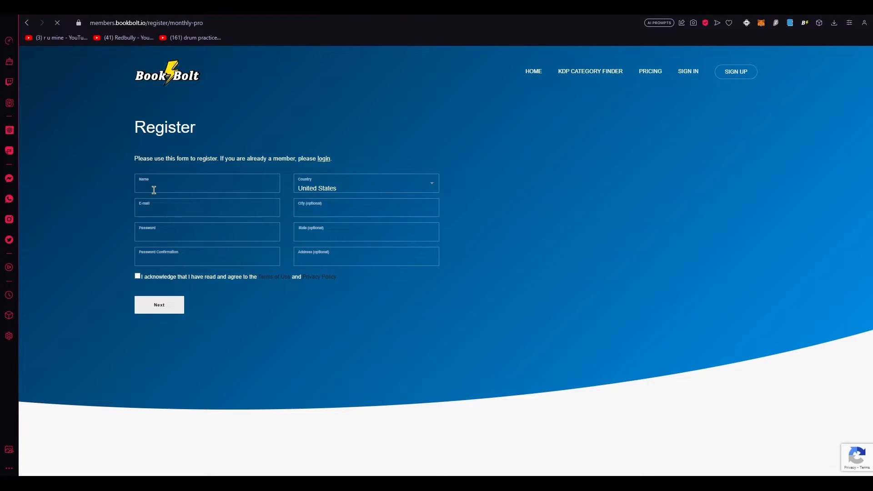
{"action": "left_click", "coordinate": [154, 190]}
{"action": "left_click", "coordinate": [27, 22]}
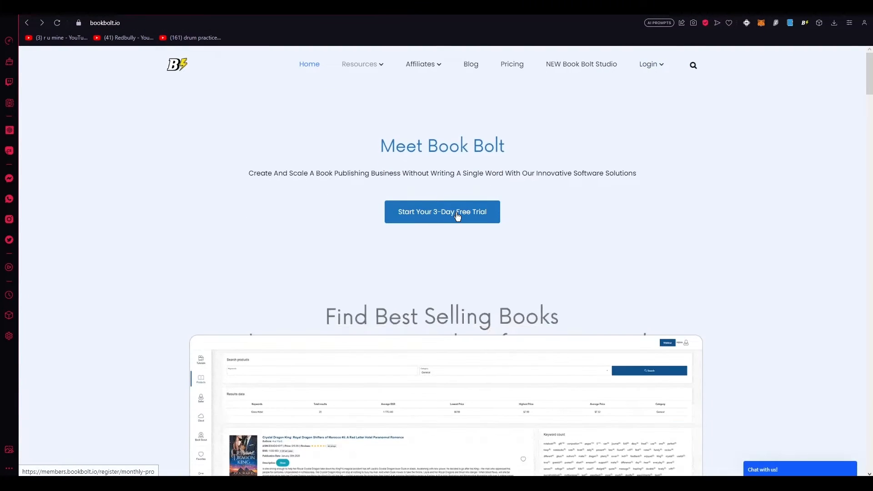
- View the login page and the sign-up subscription plans, and go back from the plans
{"action": "mouse_move", "coordinate": [650, 68]}
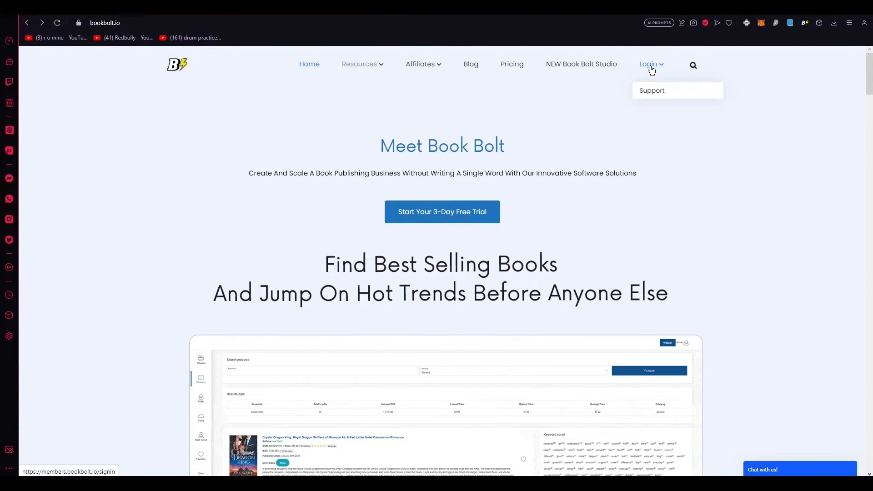
{"action": "left_click", "coordinate": [650, 69]}
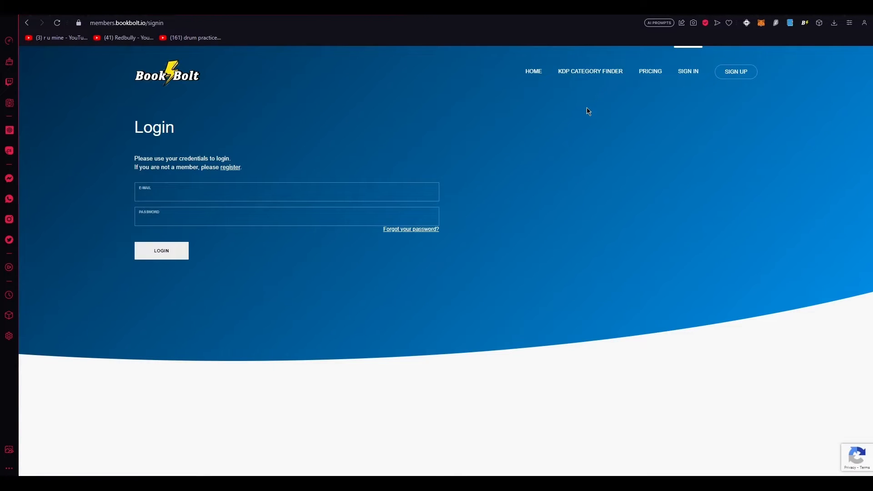
{"action": "left_click", "coordinate": [730, 72]}
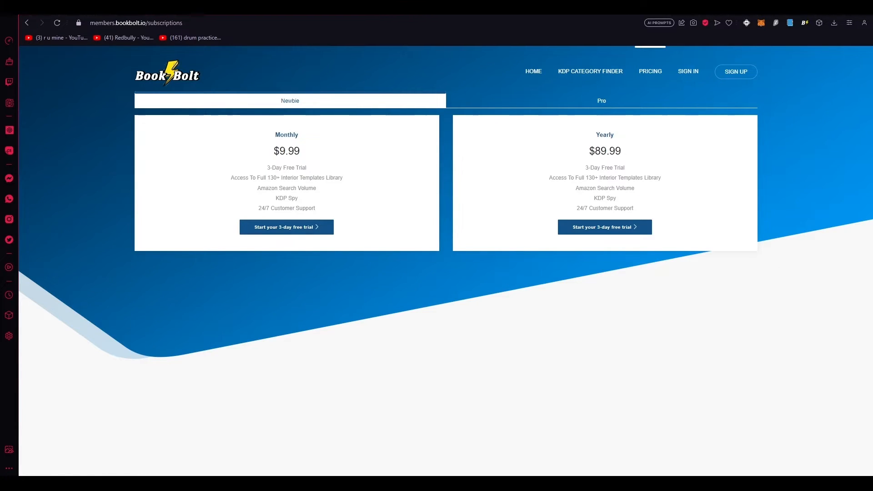
{"action": "left_click", "coordinate": [27, 23]}
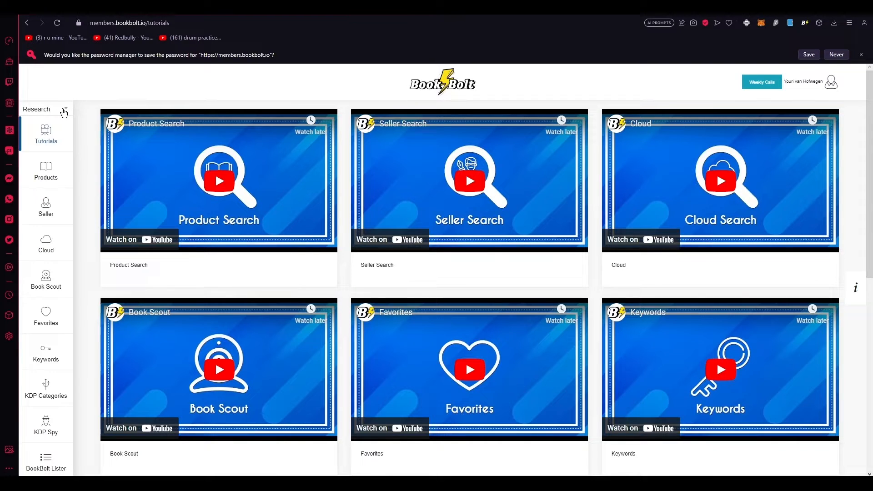
- Switch the members area from Research to Create and open BookBolt Studio
{"action": "scroll", "coordinate": [358, 195], "scroll_direction": "down", "scroll_amount": 5}
{"action": "scroll", "coordinate": [358, 195], "scroll_direction": "up", "scroll_amount": 5}
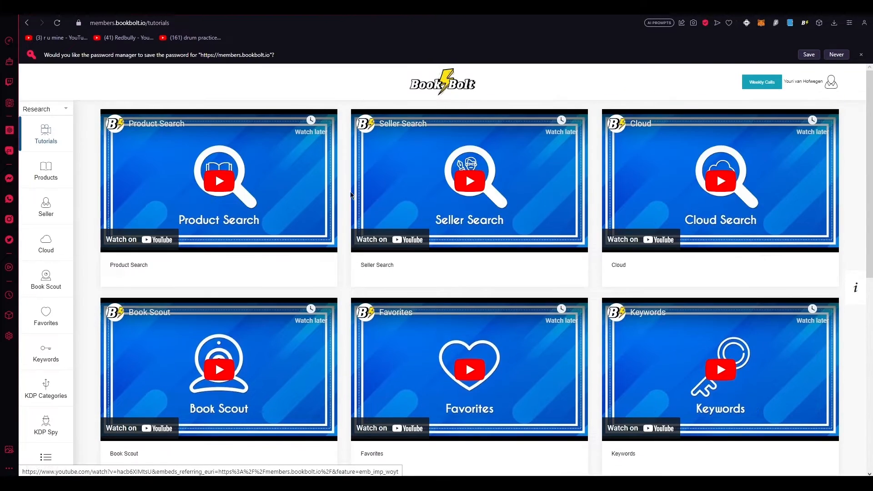
{"action": "left_click", "coordinate": [47, 111]}
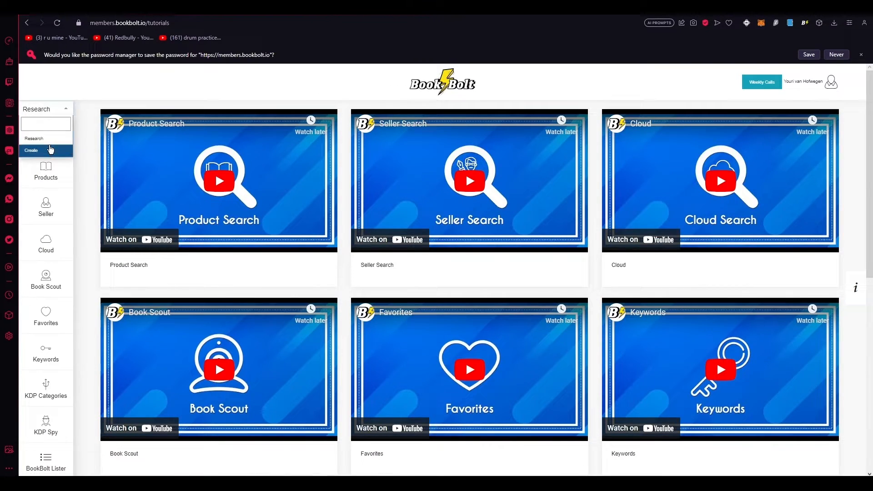
{"action": "left_click", "coordinate": [31, 150]}
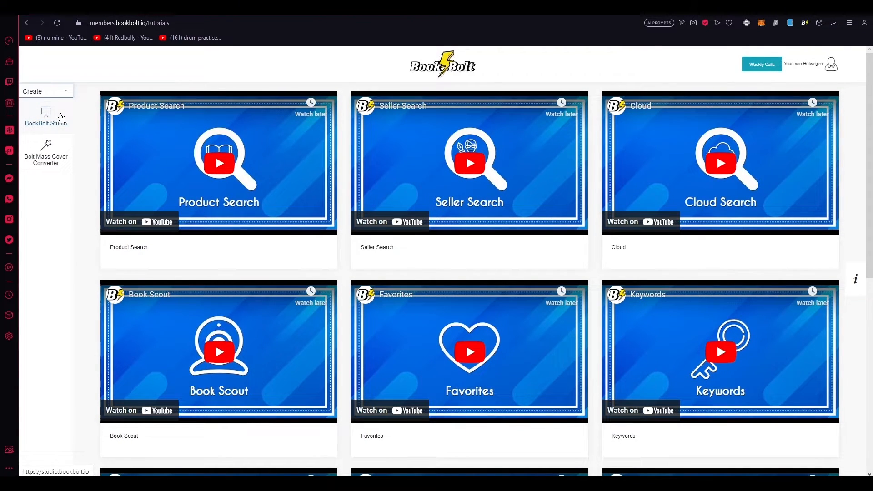
{"action": "left_click", "coordinate": [53, 117]}
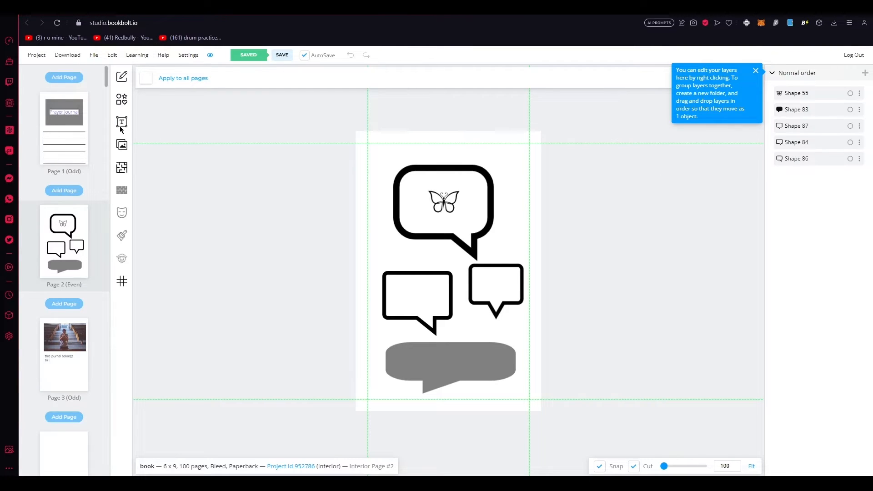
- Start a new project and choose a trim size of 6 x 9 in (15.24 x 22.86 cm)
{"action": "left_click", "coordinate": [39, 60]}
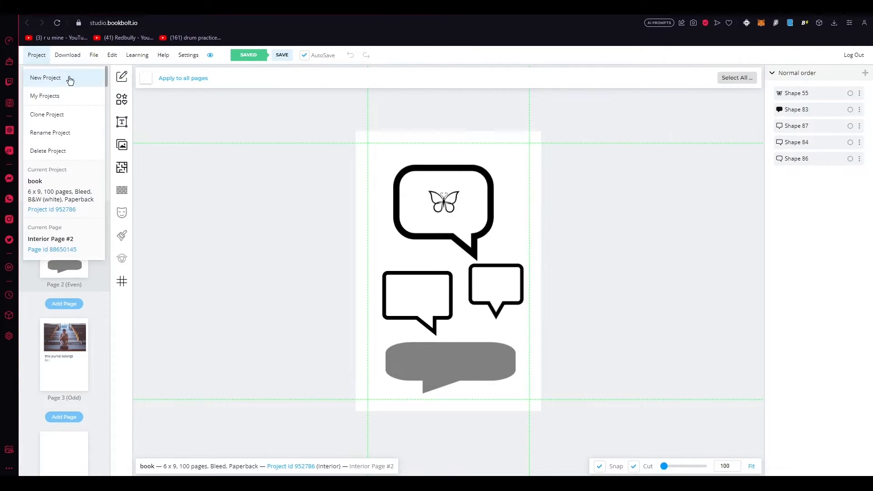
{"action": "left_click", "coordinate": [53, 76]}
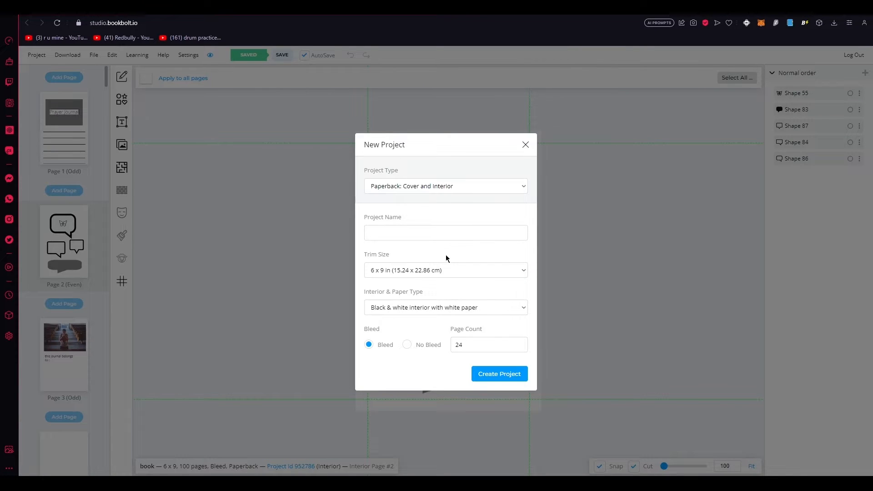
{"action": "left_click", "coordinate": [438, 266]}
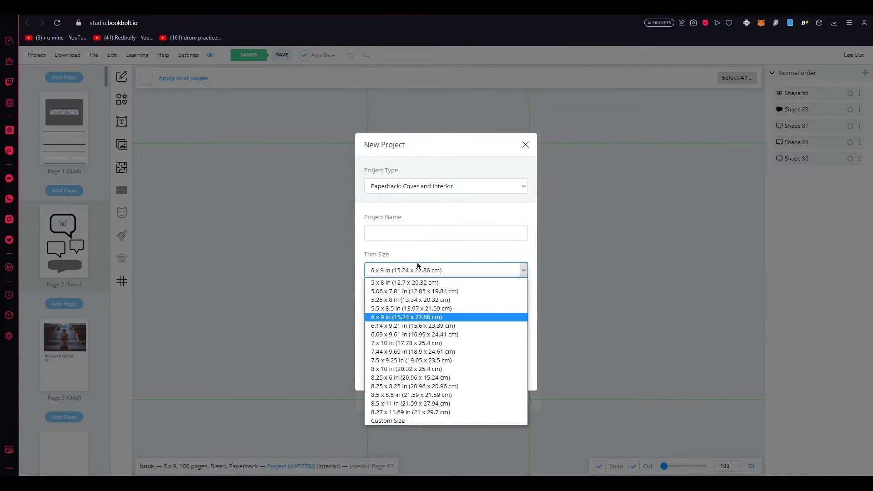
{"action": "left_click", "coordinate": [417, 263]}
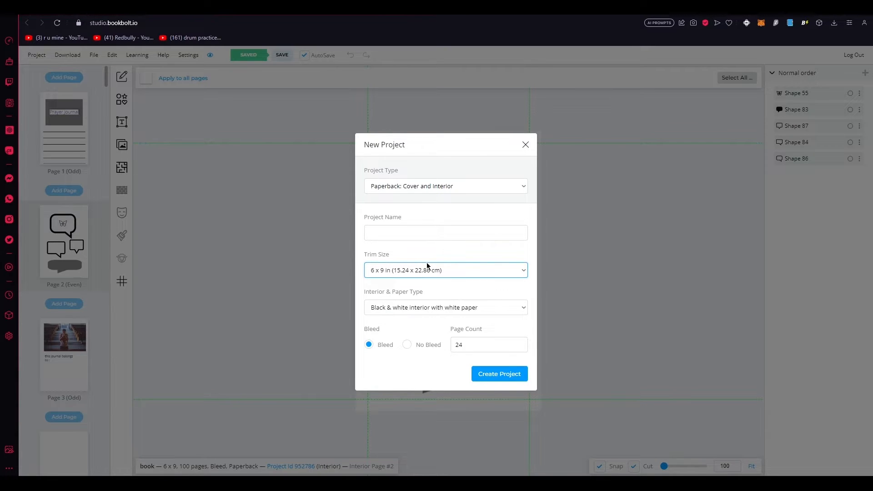
{"action": "left_click", "coordinate": [428, 267]}
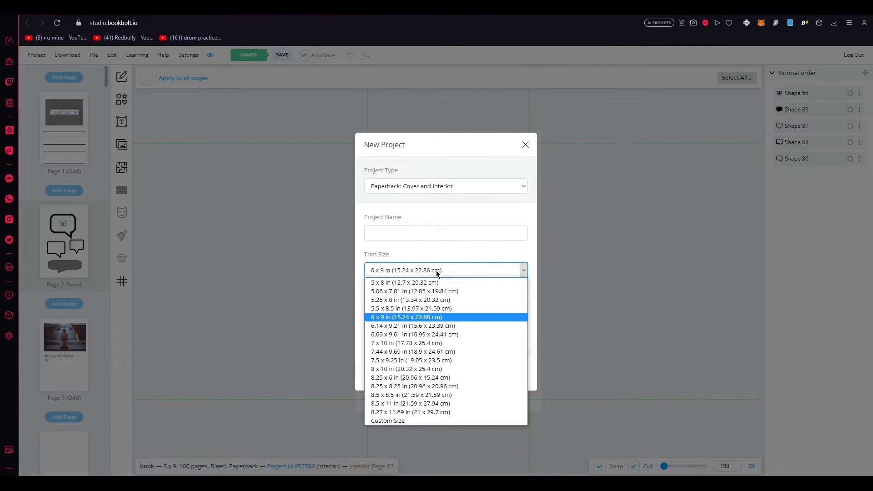
{"action": "left_click", "coordinate": [399, 319]}
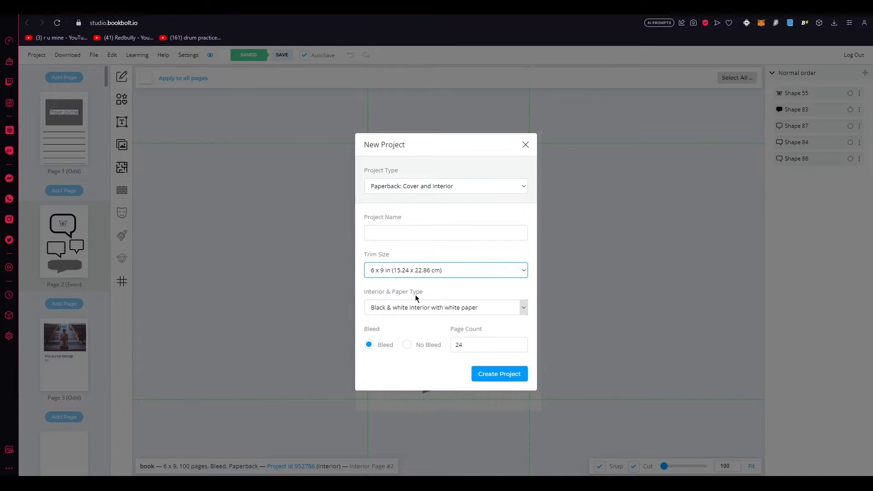
{"action": "left_click", "coordinate": [417, 270]}
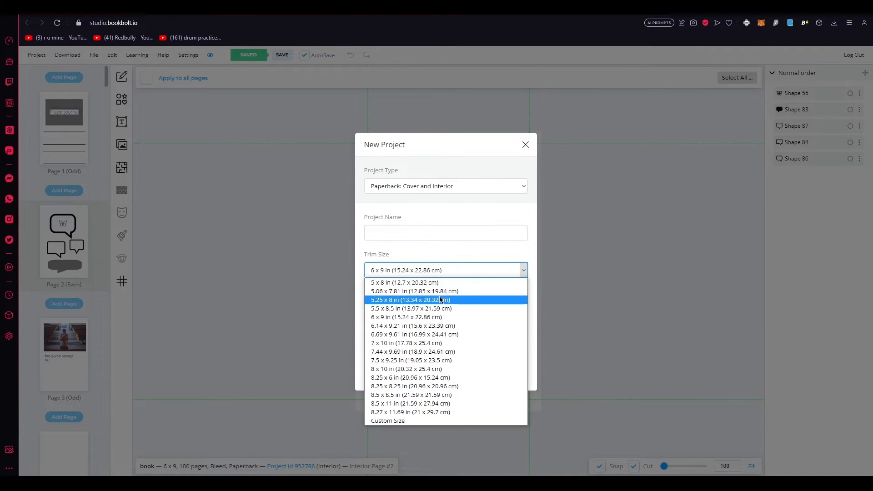
{"action": "left_click", "coordinate": [391, 272]}
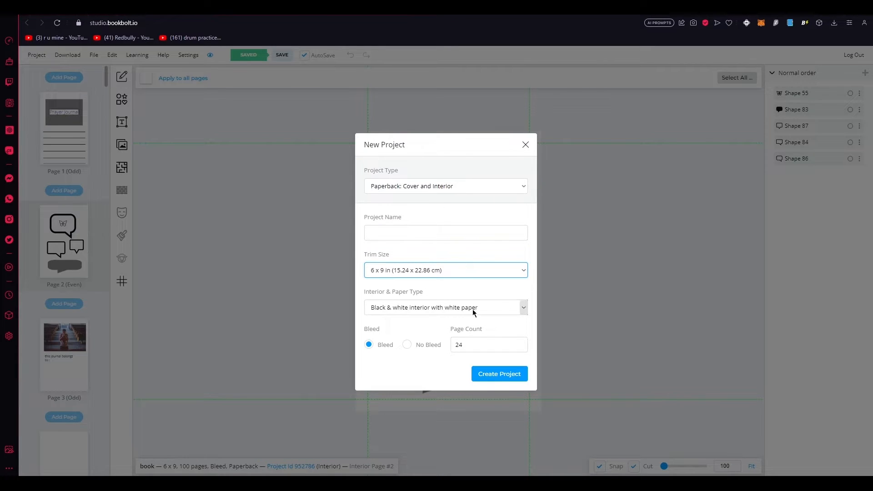
- Set the new project's page count to 100 and choose the Bleed option
{"action": "left_click", "coordinate": [483, 342]}
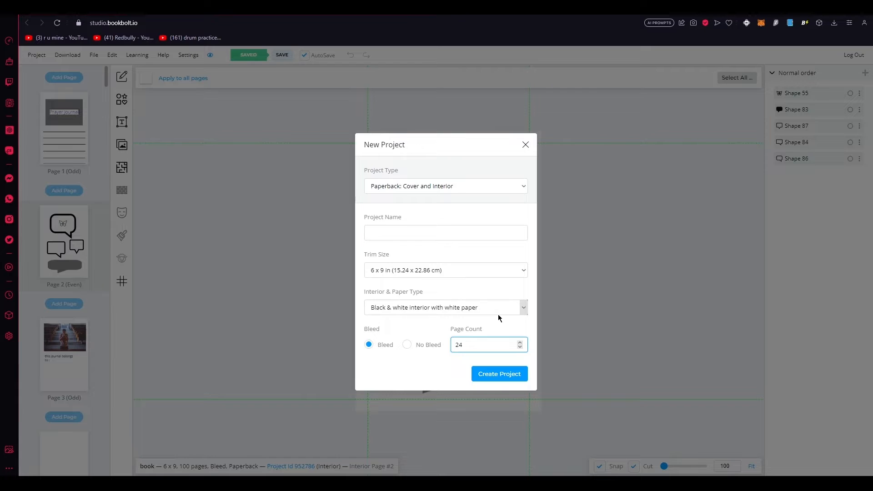
{"action": "key", "text": "BackSpace"}
{"action": "key", "text": "BackSpace"}
{"action": "type", "text": "100"}
{"action": "left_click", "coordinate": [376, 347]}
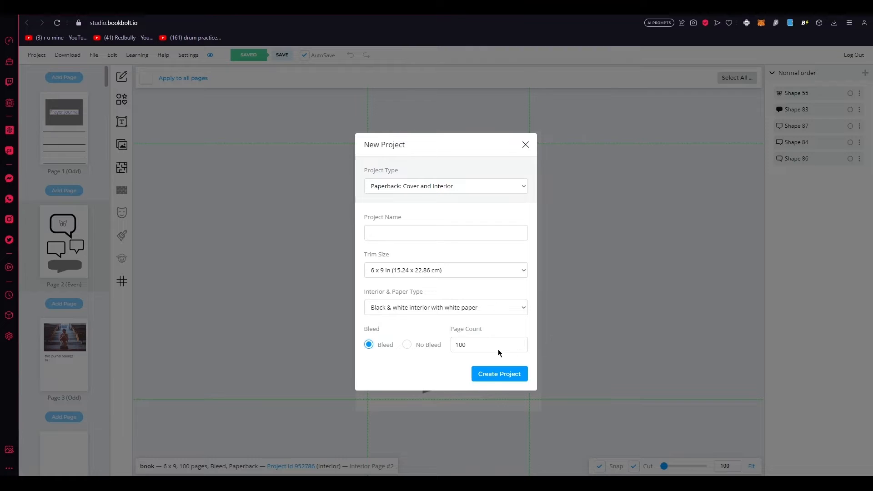
- Name the project "test proj" and create it
{"action": "left_click", "coordinate": [499, 369]}
{"action": "left_click", "coordinate": [501, 373]}
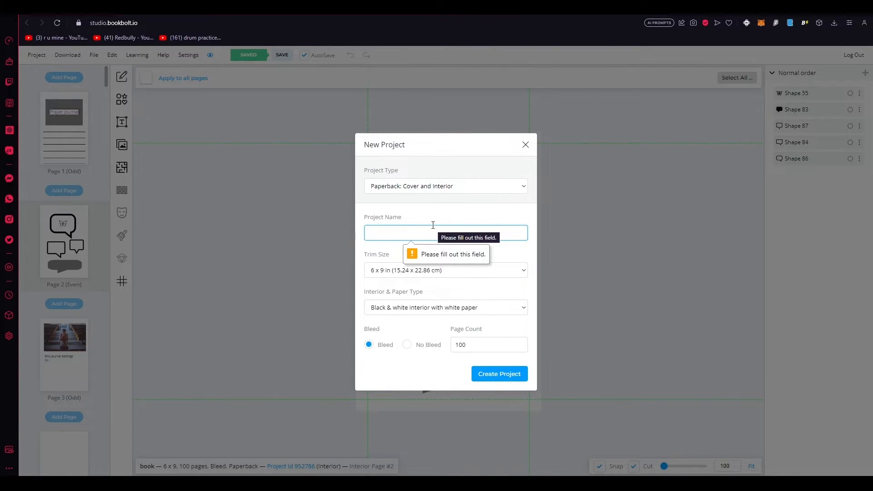
{"action": "type", "text": "test p"}
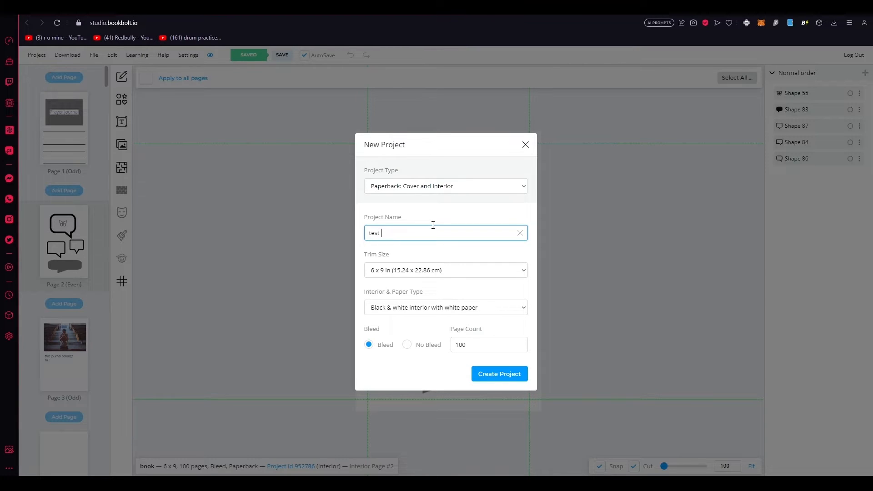
{"action": "type", "text": "roj"}
{"action": "left_click", "coordinate": [500, 376]}
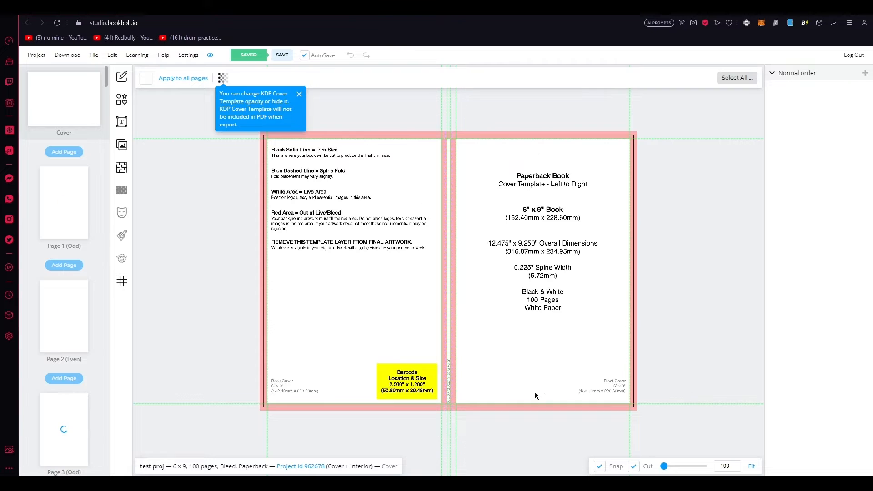
- Look at the first interior page and the cover template, and return to interior page 1
{"action": "left_click", "coordinate": [45, 197]}
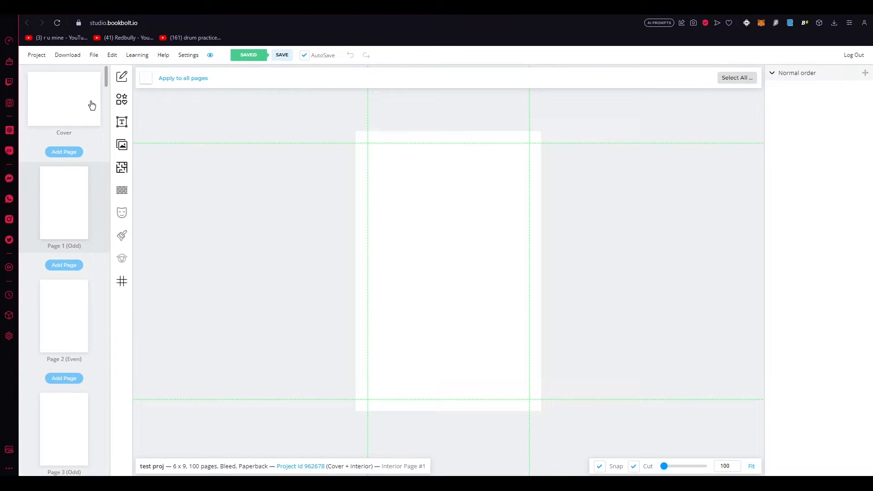
{"action": "left_click", "coordinate": [89, 105]}
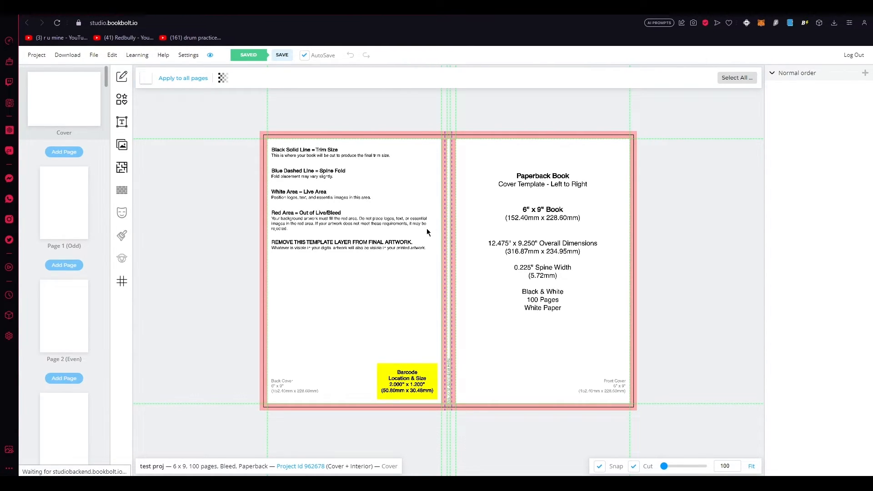
{"action": "left_click", "coordinate": [74, 208]}
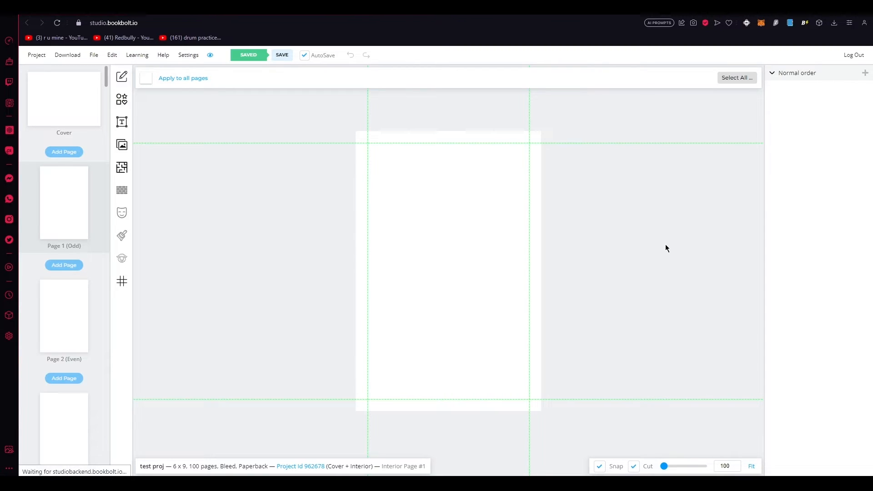
- Add a heading to interior page 1 and replace its text with "Prayer Journal"
{"action": "left_click", "coordinate": [121, 123]}
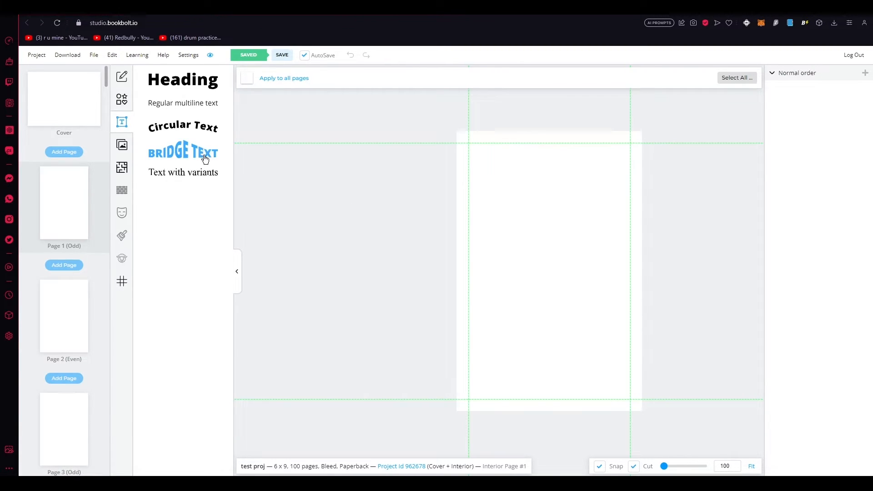
{"action": "left_click", "coordinate": [195, 86]}
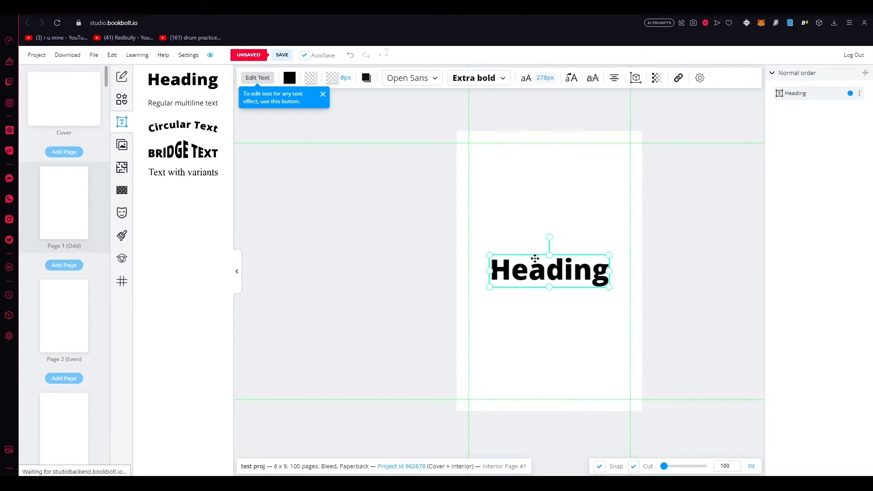
{"action": "double_click", "coordinate": [546, 266]}
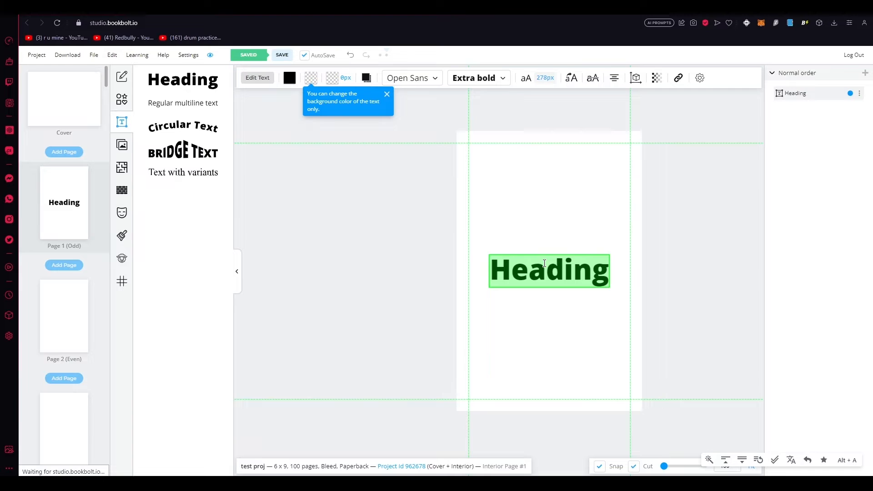
{"action": "type", "text": "Pra"}
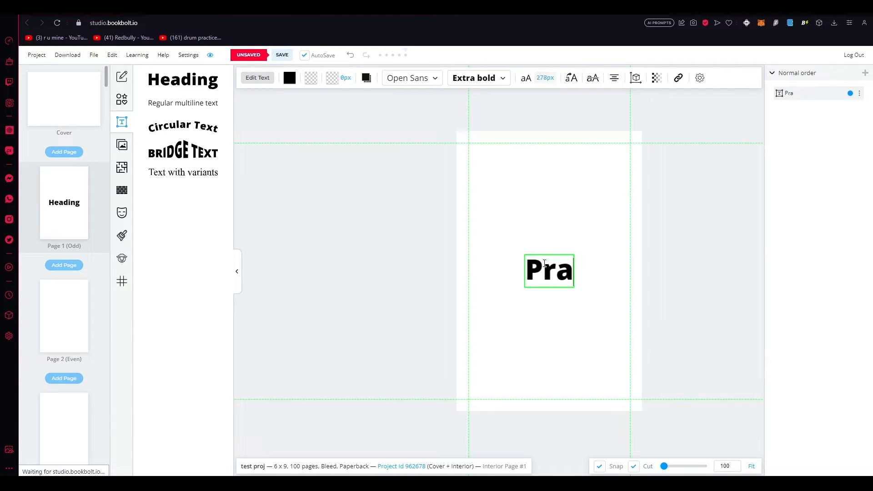
{"action": "type", "text": "yer Jou"}
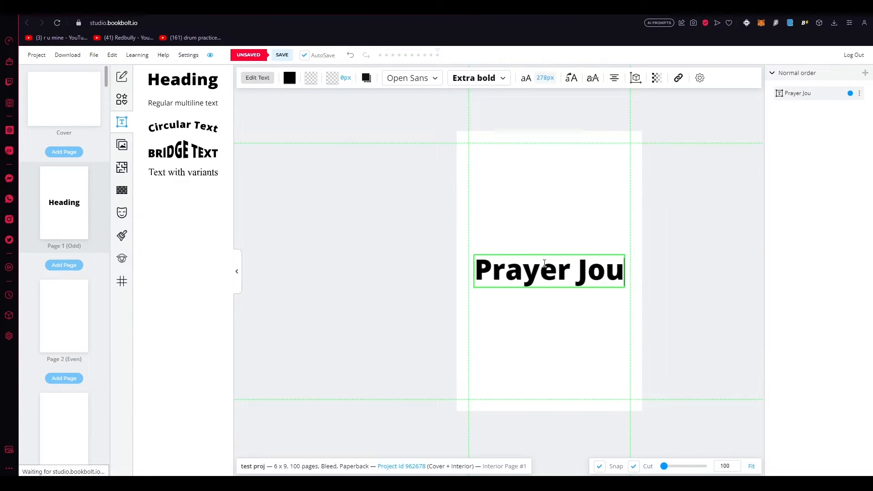
{"action": "type", "text": "rnal"}
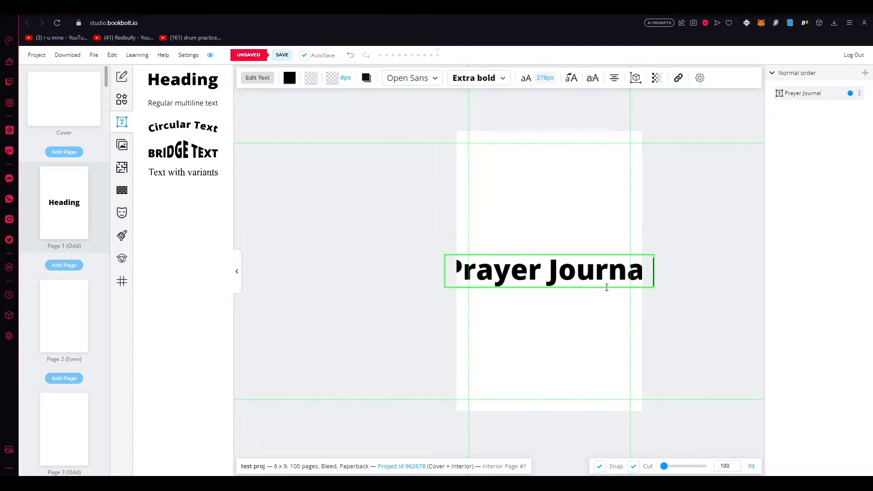
{"action": "left_click", "coordinate": [559, 338]}
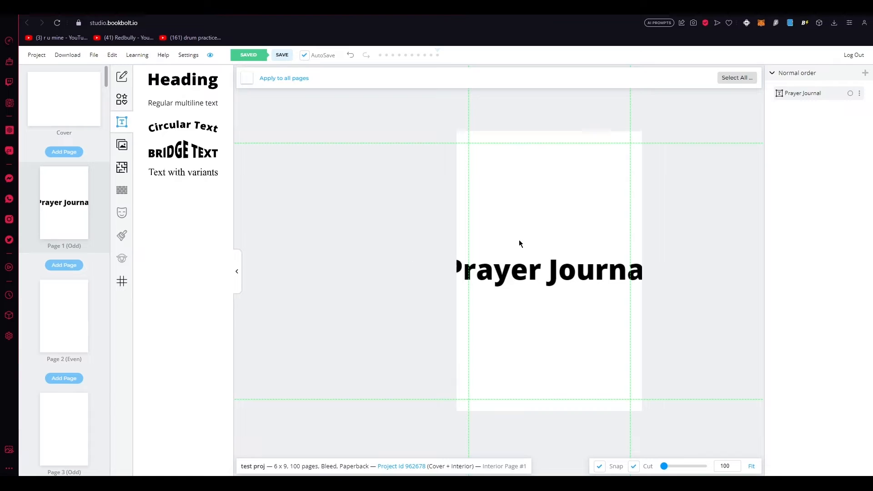
- Shrink the "Prayer Journal" heading to fit within the page margins and centre it near the page's upper edge
{"action": "left_click", "coordinate": [521, 256]}
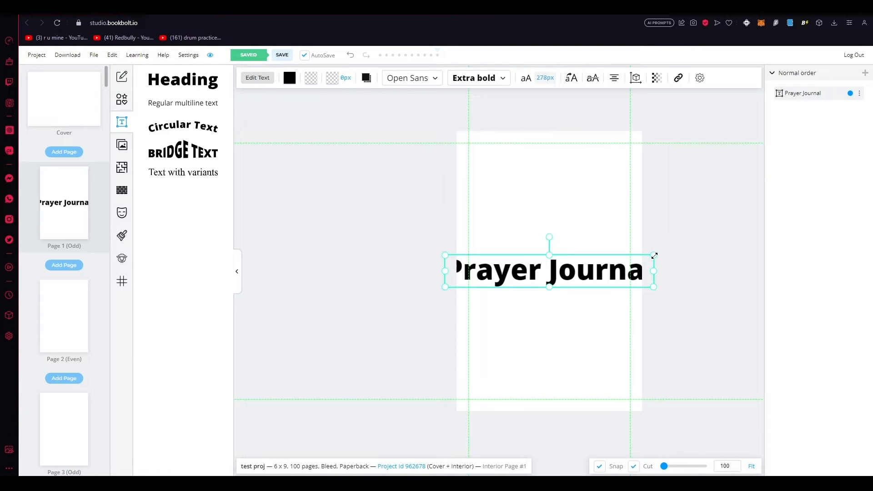
{"action": "left_click_drag", "start_coordinate": [654, 256], "coordinate": [586, 263]}
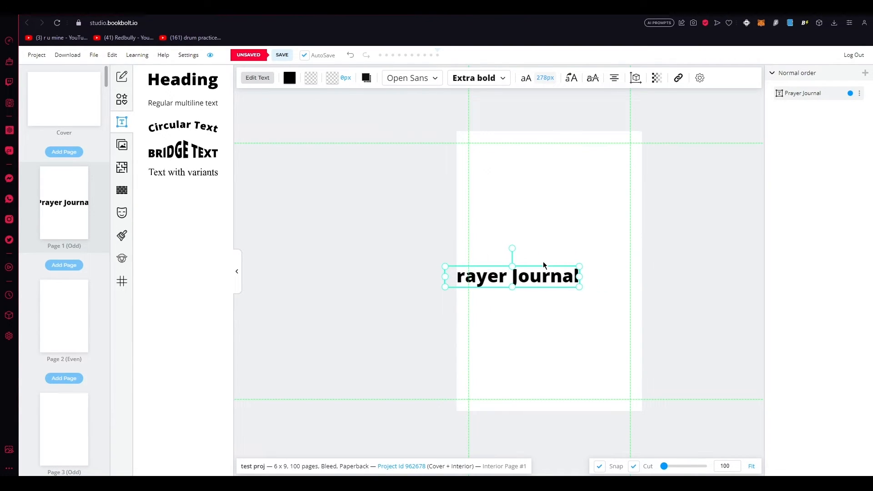
{"action": "left_click_drag", "start_coordinate": [535, 272], "coordinate": [569, 272]}
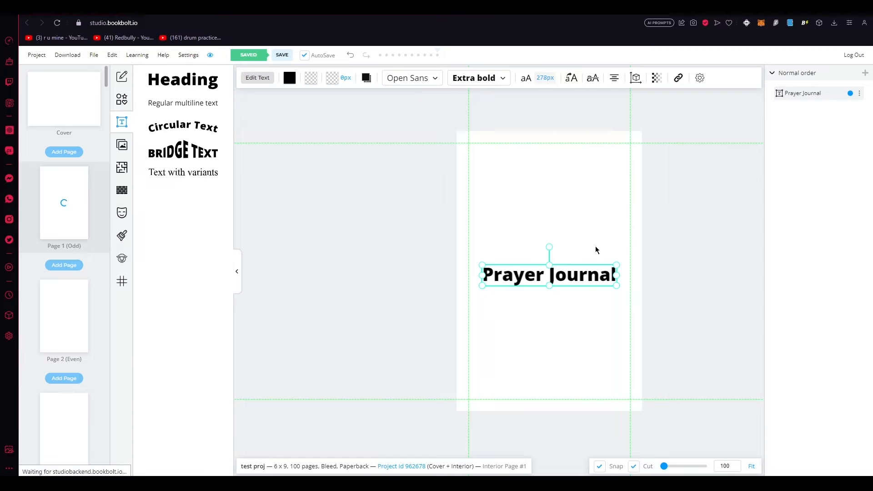
{"action": "left_click", "coordinate": [617, 265]}
{"action": "left_click", "coordinate": [611, 275]}
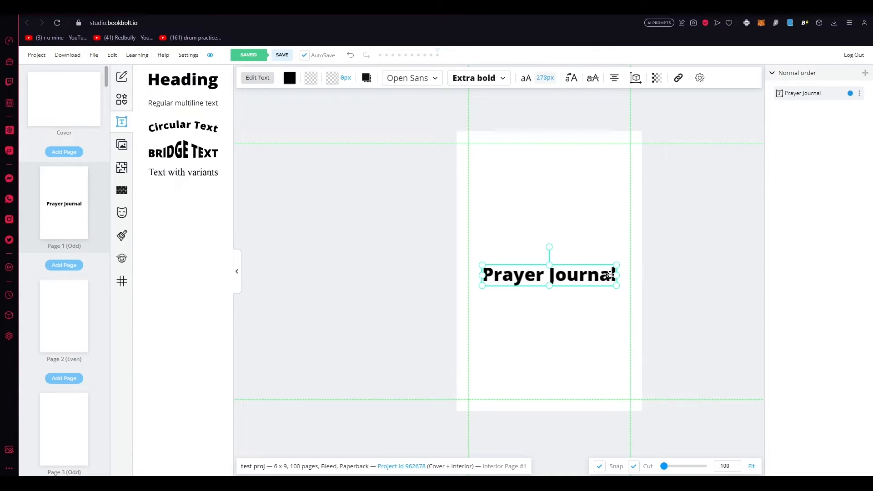
{"action": "left_click_drag", "start_coordinate": [616, 265], "coordinate": [551, 288]}
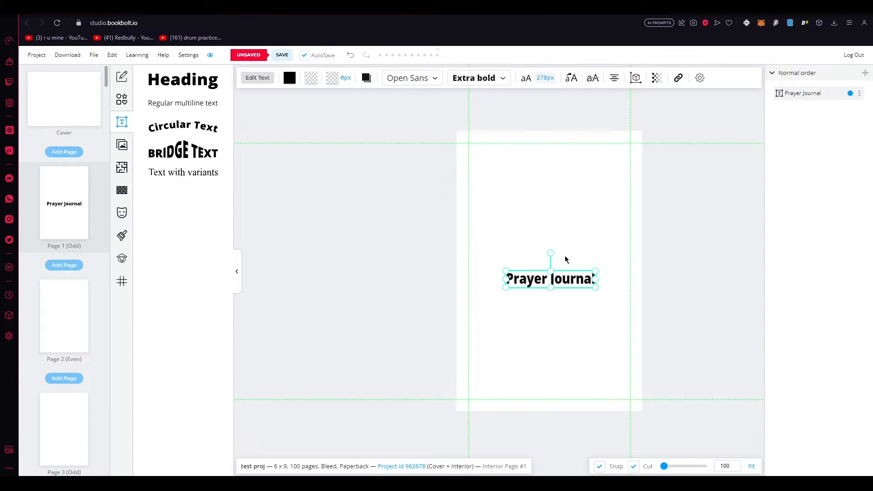
{"action": "left_click_drag", "start_coordinate": [563, 280], "coordinate": [563, 167]}
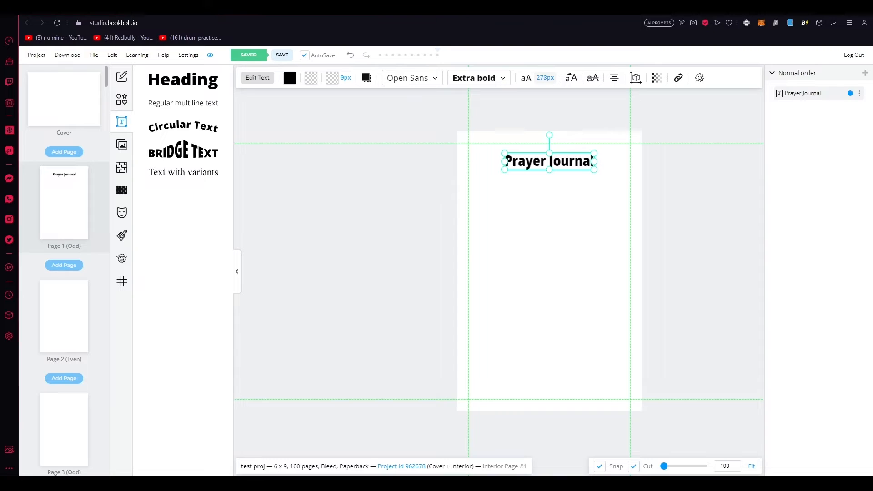
{"action": "left_click", "coordinate": [586, 187]}
- Recolour the "Prayer Journal" heading light blue
{"action": "left_click", "coordinate": [555, 164]}
{"action": "left_click", "coordinate": [289, 78]}
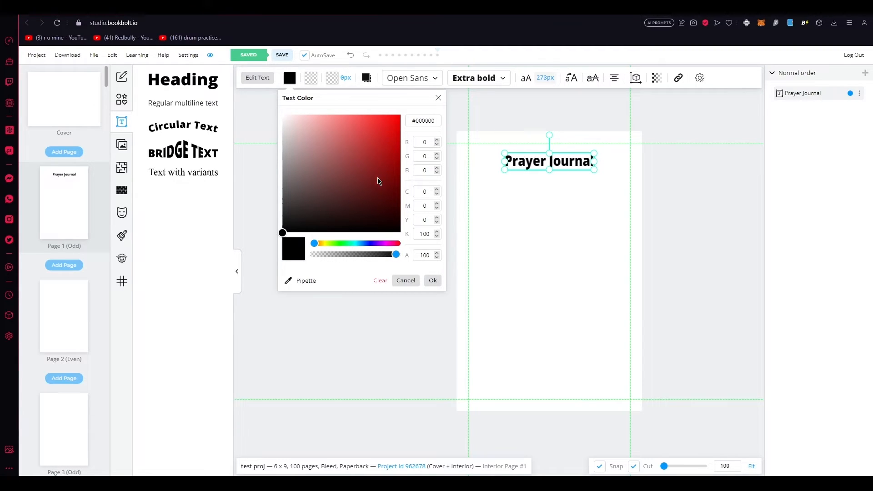
{"action": "left_click", "coordinate": [369, 244]}
{"action": "left_click", "coordinate": [359, 146]}
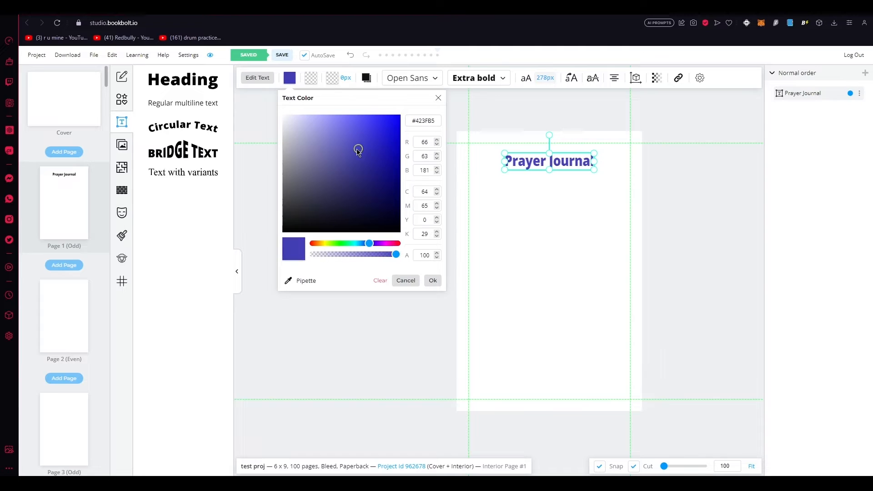
{"action": "left_click_drag", "start_coordinate": [359, 146], "coordinate": [346, 120]}
{"action": "left_click_drag", "start_coordinate": [365, 242], "coordinate": [361, 242]}
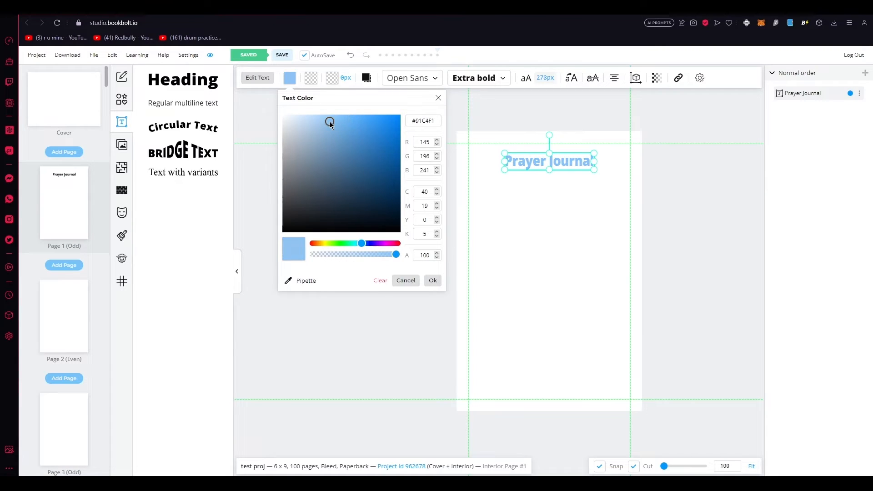
{"action": "left_click_drag", "start_coordinate": [329, 122], "coordinate": [347, 121]}
{"action": "left_click", "coordinate": [504, 111]}
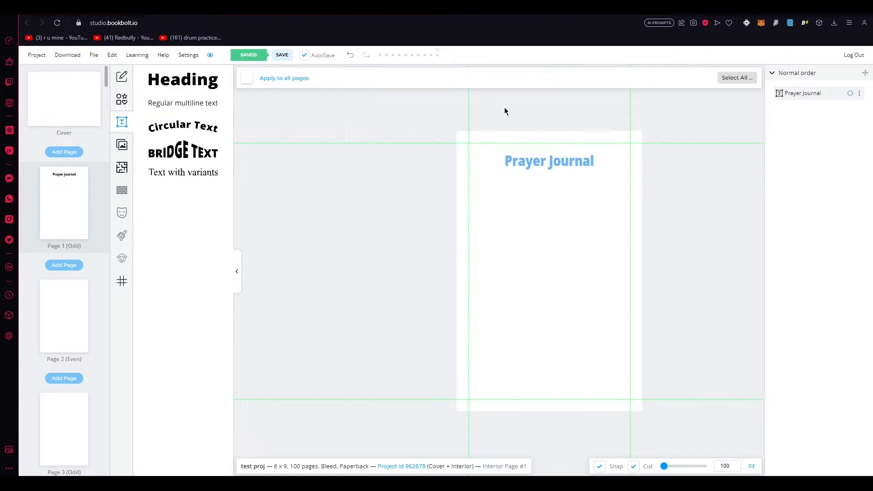
- Enlarge the "Prayer Journal" heading slightly, keeping it centred between the side margins
{"action": "left_click", "coordinate": [581, 159]}
{"action": "mouse_move", "coordinate": [594, 170]}
{"action": "left_mouse_down"}
{"action": "mouse_move", "coordinate": [622, 178]}
{"action": "mouse_move", "coordinate": [578, 171]}
{"action": "left_mouse_up"}
{"action": "left_click", "coordinate": [577, 179]}
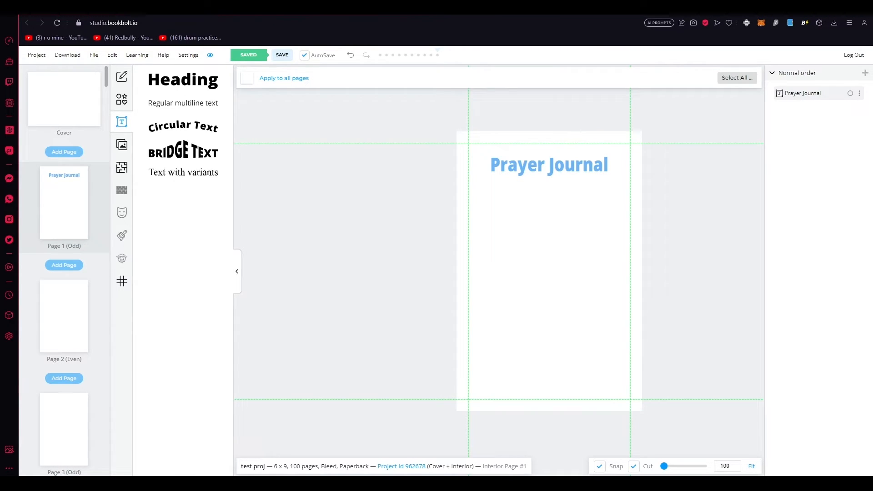
- Insert the uploaded image of a kneeling, praying figure, scale it down to about half the page width and centre it below the heading
{"action": "left_click", "coordinate": [127, 156]}
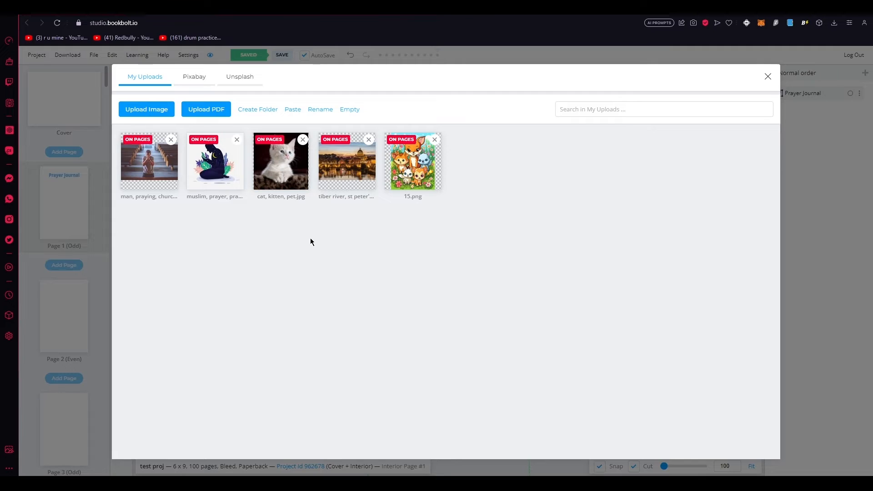
{"action": "left_click", "coordinate": [218, 173]}
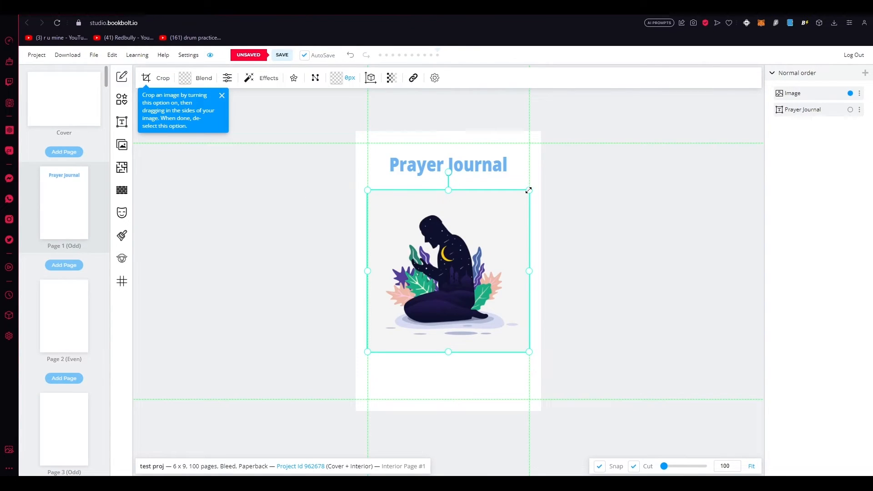
{"action": "left_click_drag", "start_coordinate": [529, 190], "coordinate": [492, 228]}
{"action": "left_click_drag", "start_coordinate": [442, 267], "coordinate": [464, 238]}
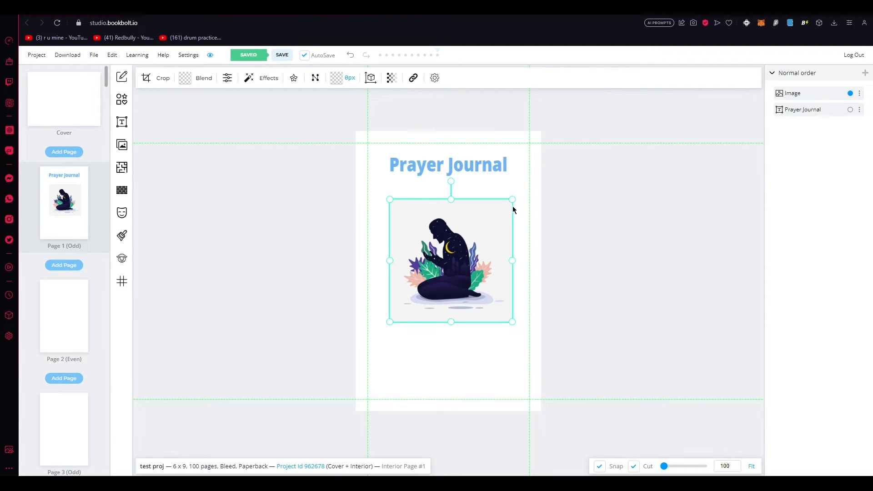
{"action": "left_click_drag", "start_coordinate": [512, 199], "coordinate": [491, 218]}
{"action": "left_click_drag", "start_coordinate": [446, 264], "coordinate": [453, 241]}
{"action": "left_click", "coordinate": [533, 246]}
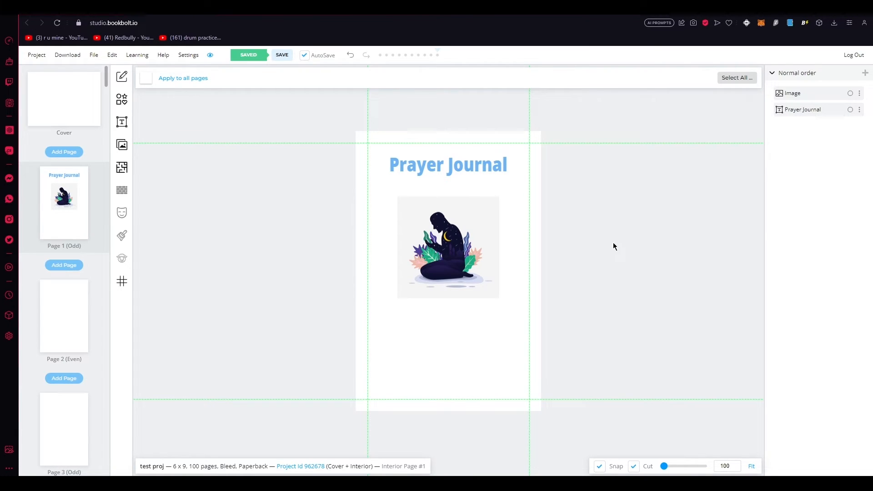
- Add a black circle shape to the page and centre it below the praying figure image
{"action": "left_click", "coordinate": [122, 99]}
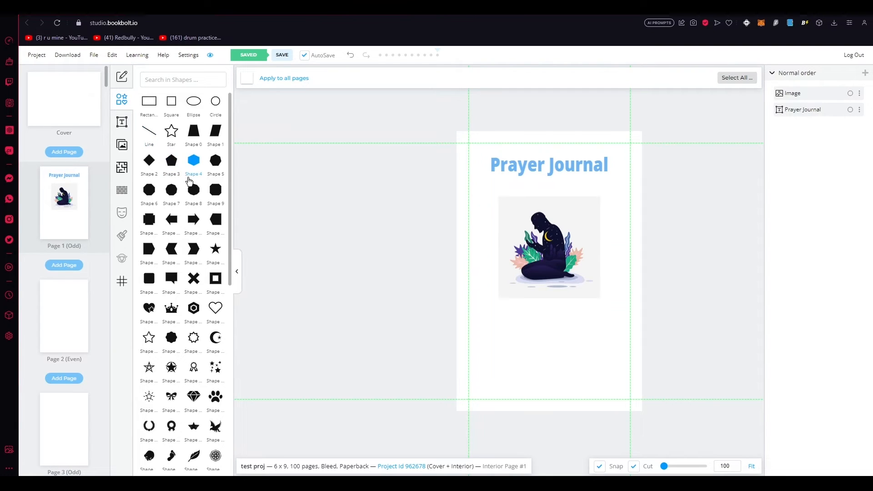
{"action": "scroll", "coordinate": [190, 185], "scroll_direction": "down", "scroll_amount": 4}
{"action": "scroll", "coordinate": [189, 182], "scroll_direction": "down", "scroll_amount": 1}
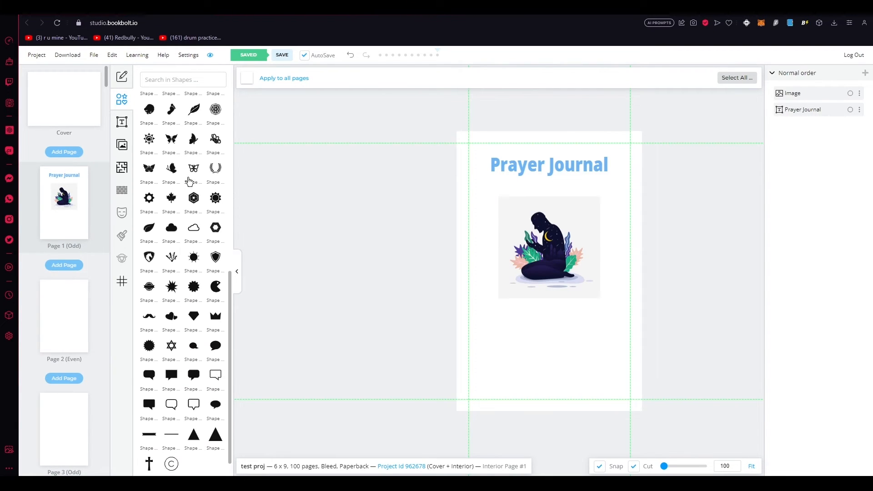
{"action": "scroll", "coordinate": [191, 179], "scroll_direction": "up", "scroll_amount": 3}
{"action": "scroll", "coordinate": [191, 177], "scroll_direction": "up", "scroll_amount": 2}
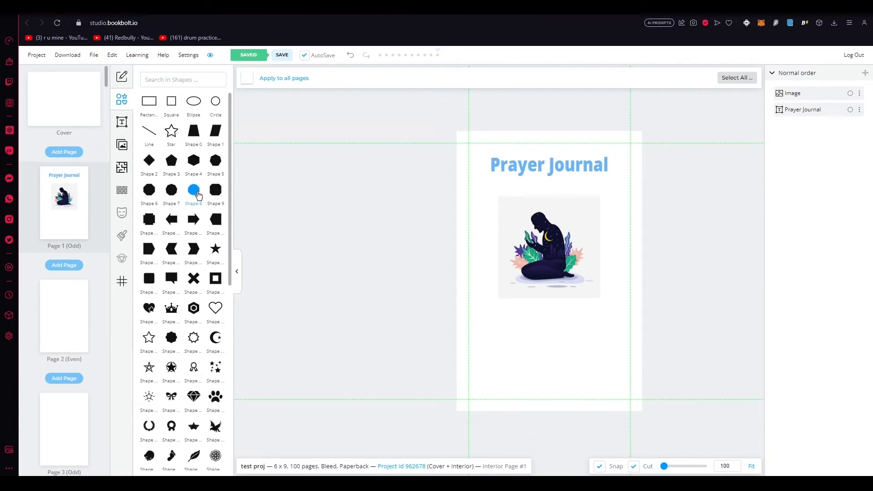
{"action": "left_click", "coordinate": [214, 101]}
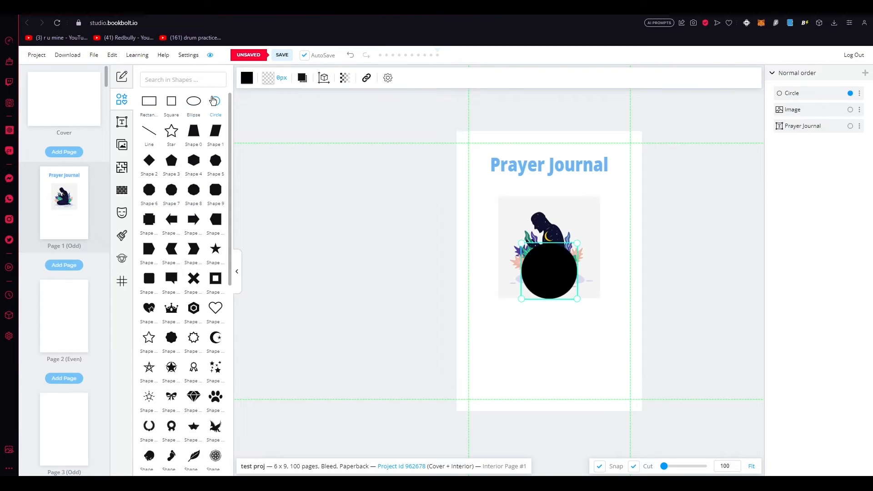
{"action": "left_click_drag", "start_coordinate": [532, 275], "coordinate": [541, 332]}
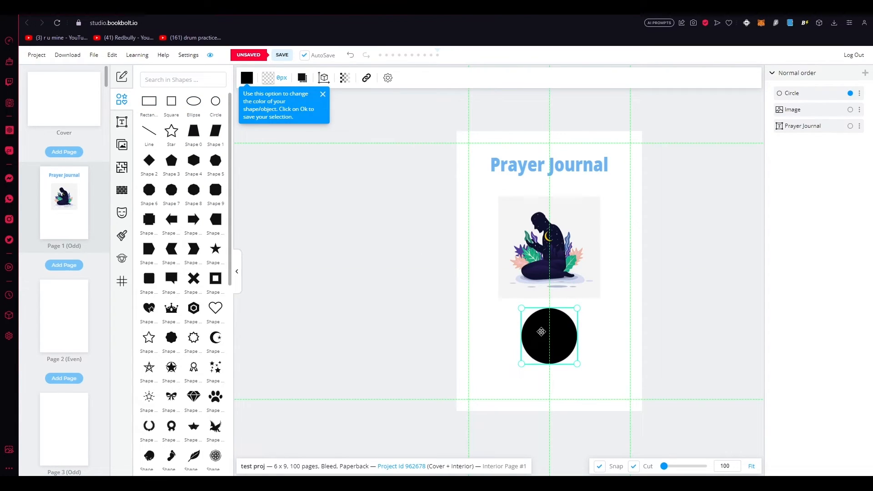
{"action": "left_click", "coordinate": [688, 325]}
{"action": "left_click", "coordinate": [551, 337]}
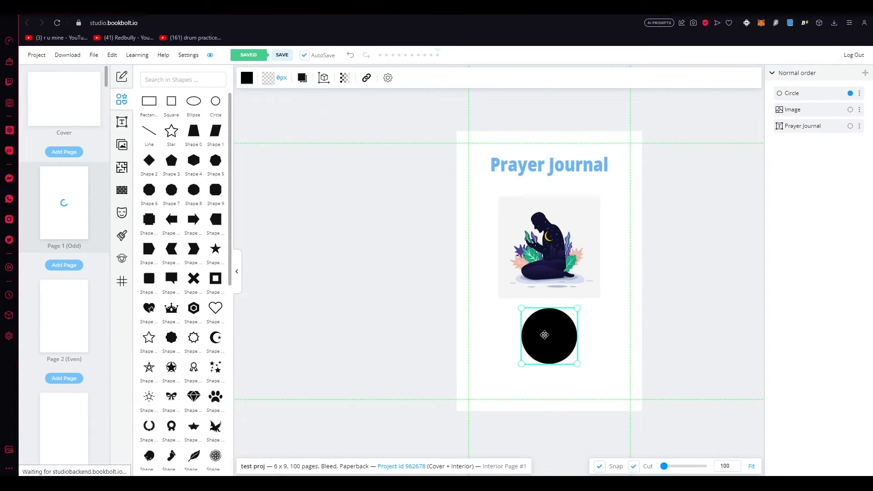
{"action": "left_click", "coordinate": [421, 275]}
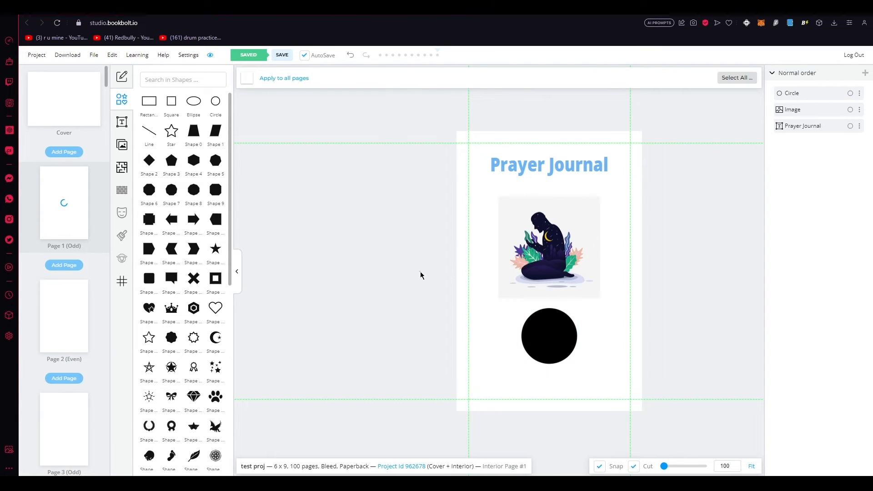
- Add a solid five-pointed star, fill it white, and scale it down to sit centred inside the black circle
{"action": "left_click", "coordinate": [216, 249]}
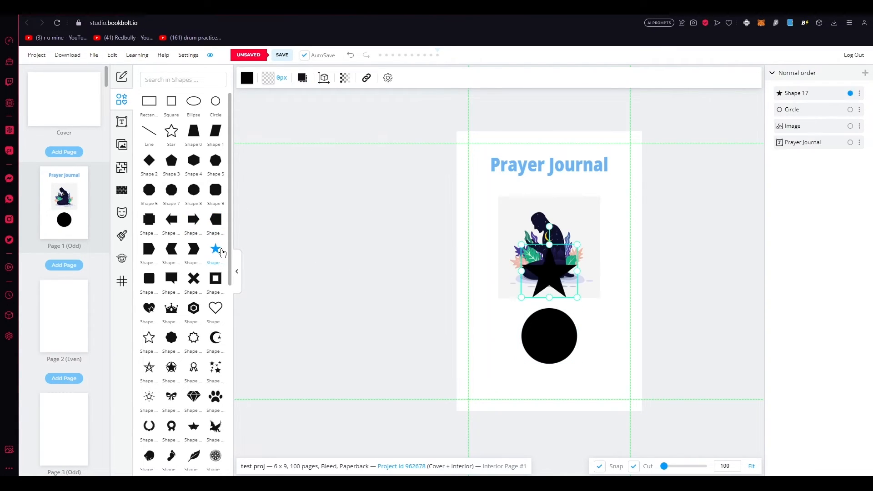
{"action": "left_click", "coordinate": [247, 77]}
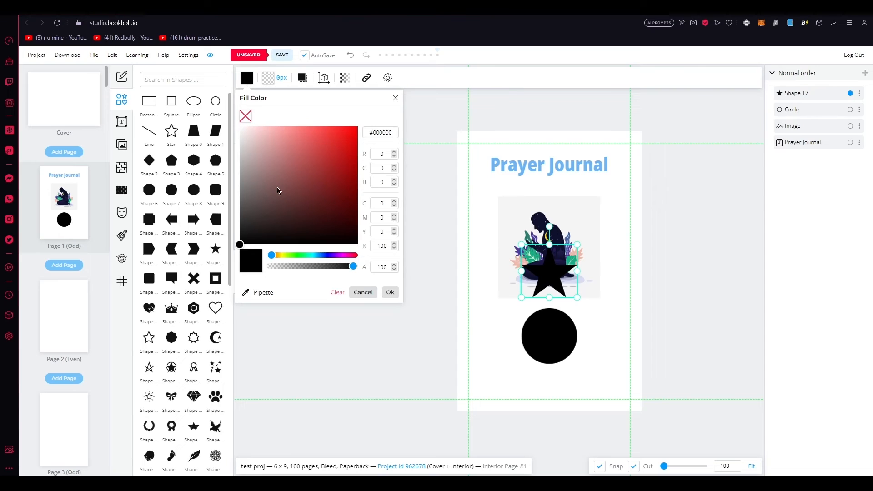
{"action": "left_click_drag", "start_coordinate": [278, 190], "coordinate": [217, 131]}
{"action": "left_click", "coordinate": [482, 267]}
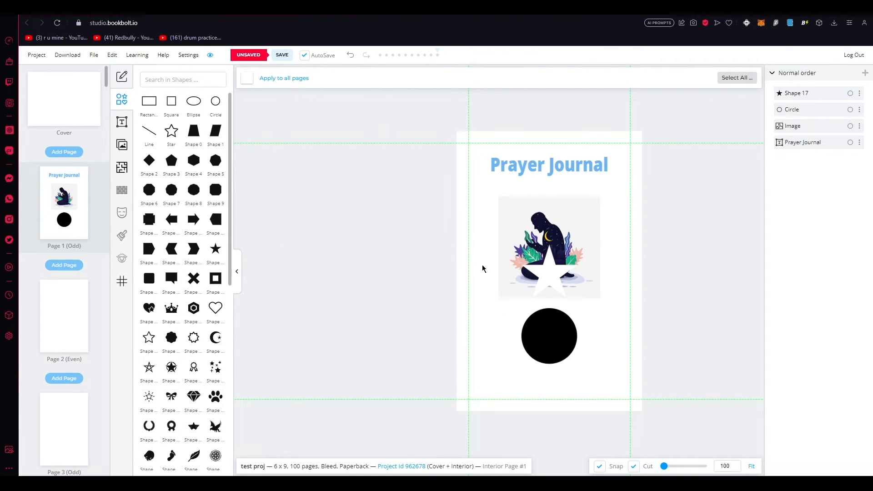
{"action": "left_click", "coordinate": [559, 277]}
{"action": "left_click_drag", "start_coordinate": [577, 245], "coordinate": [555, 339]}
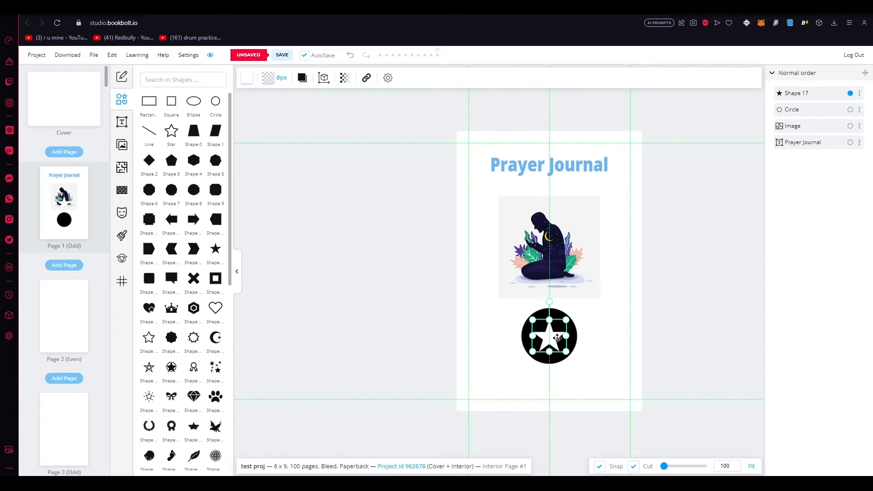
{"action": "left_click", "coordinate": [628, 326]}
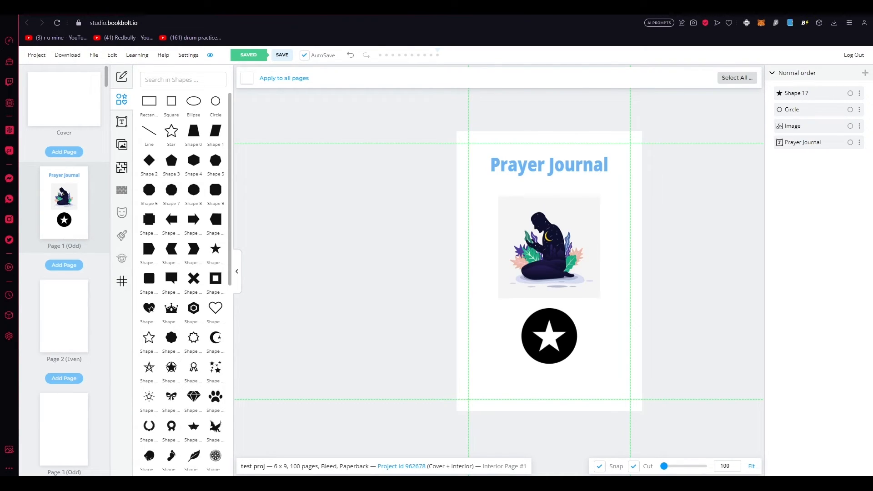
- Change the "Prayer Journal" heading's font to Abhaya Libre and move the praying figure image slightly up towards it
{"action": "left_click", "coordinate": [579, 171]}
{"action": "left_click", "coordinate": [122, 124]}
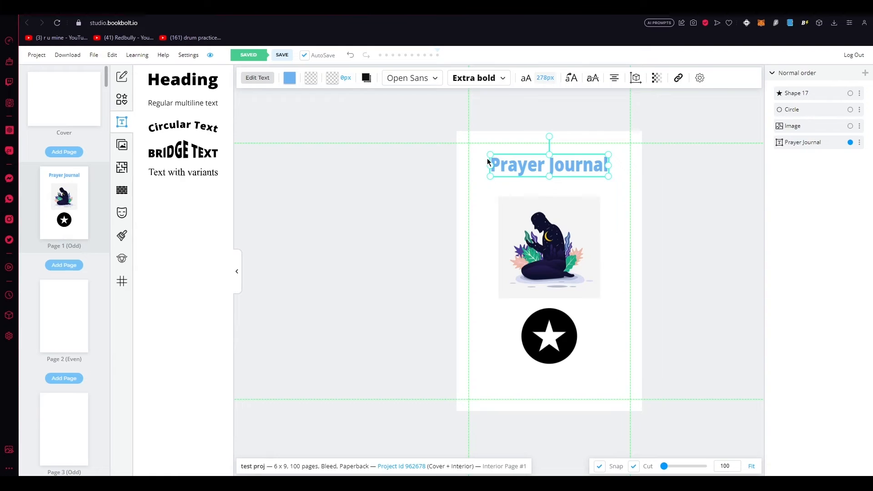
{"action": "left_click", "coordinate": [493, 79]}
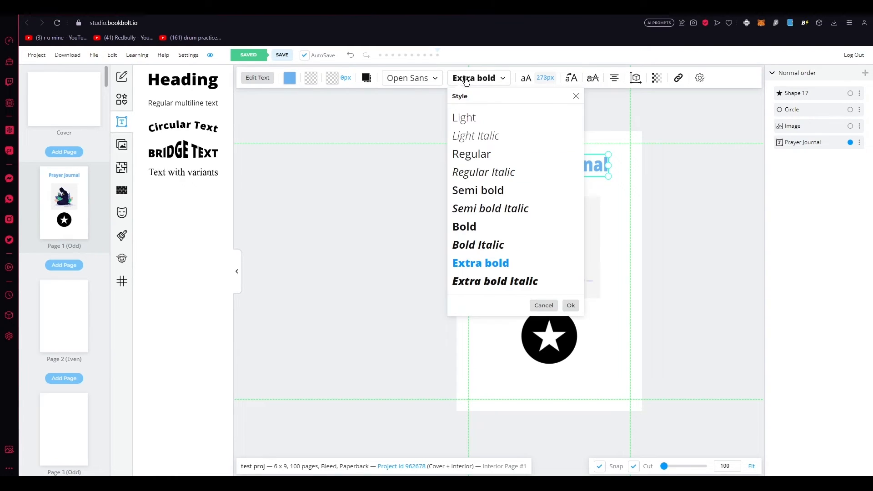
{"action": "left_click", "coordinate": [427, 80]}
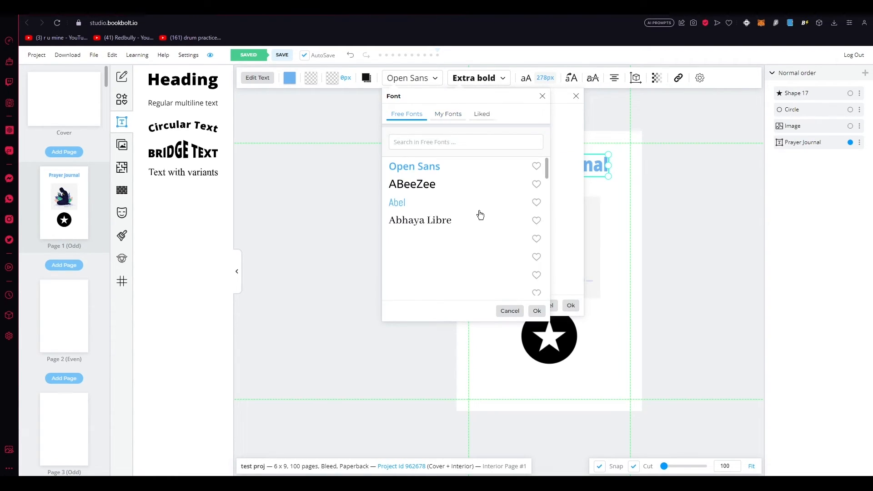
{"action": "scroll", "coordinate": [487, 210], "scroll_direction": "down", "scroll_amount": 10}
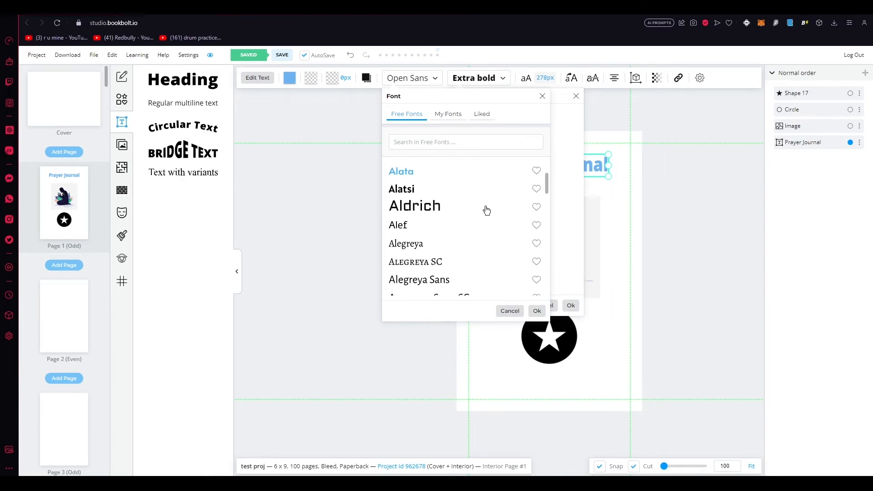
{"action": "scroll", "coordinate": [487, 210], "scroll_direction": "up", "scroll_amount": 10}
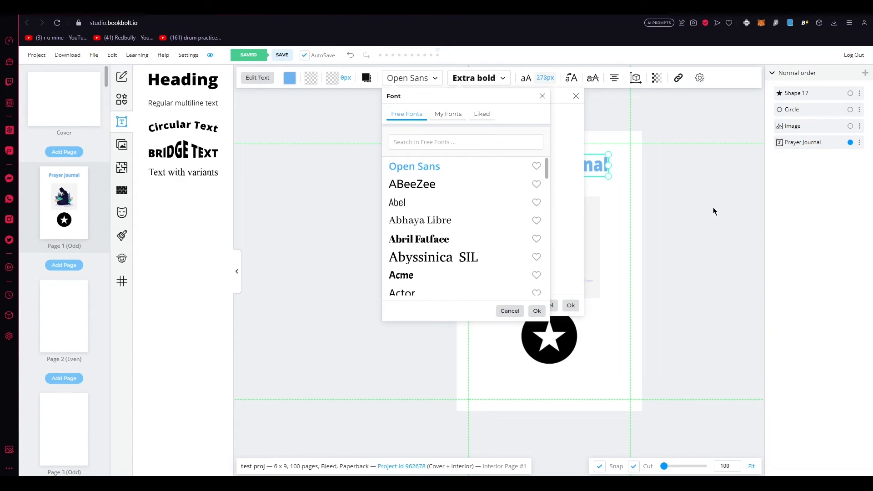
{"action": "left_click", "coordinate": [458, 223]}
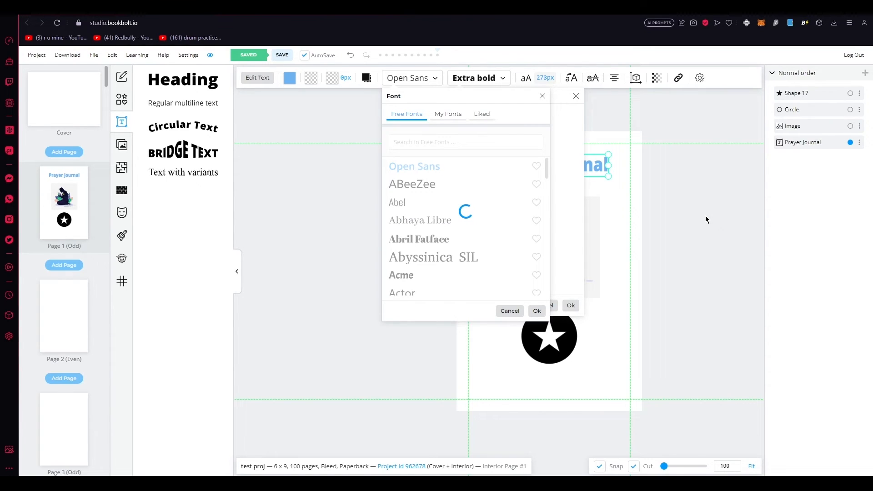
{"action": "left_click", "coordinate": [415, 220]}
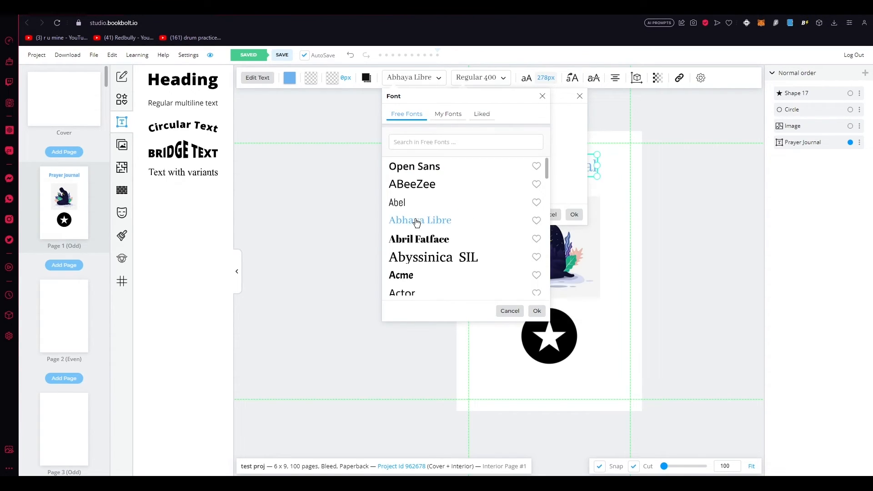
{"action": "left_click", "coordinate": [691, 223]}
{"action": "left_click_drag", "start_coordinate": [557, 222], "coordinate": [558, 214]}
{"action": "left_click", "coordinate": [659, 312]}
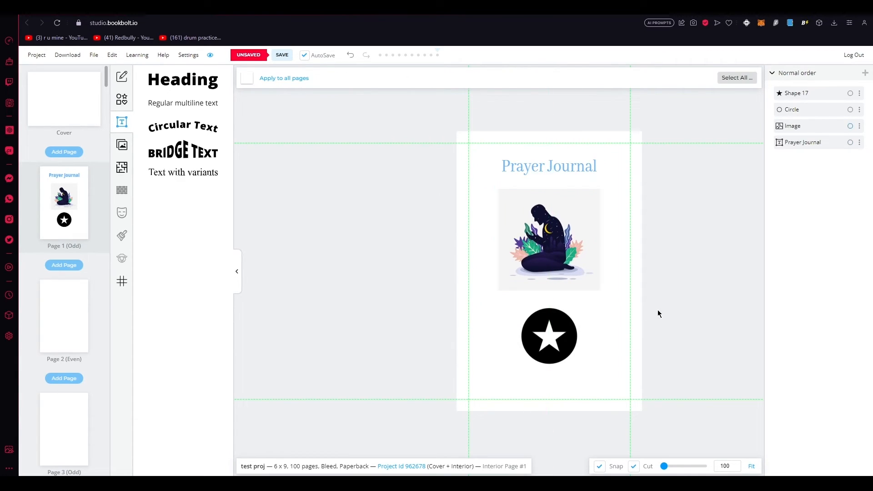
- Move the circle and star together slightly up towards the praying figure image, and narrow the image a little from its right edge
{"action": "left_click_drag", "start_coordinate": [606, 308], "coordinate": [548, 340]}
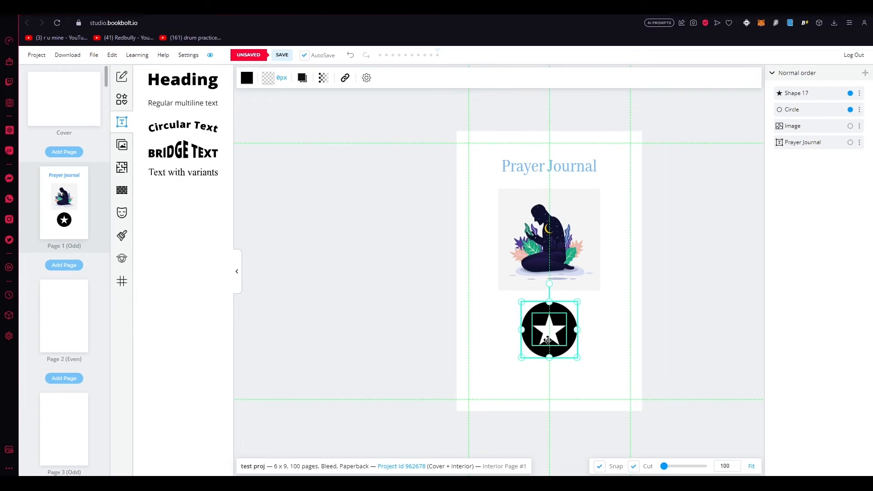
{"action": "left_click", "coordinate": [717, 303]}
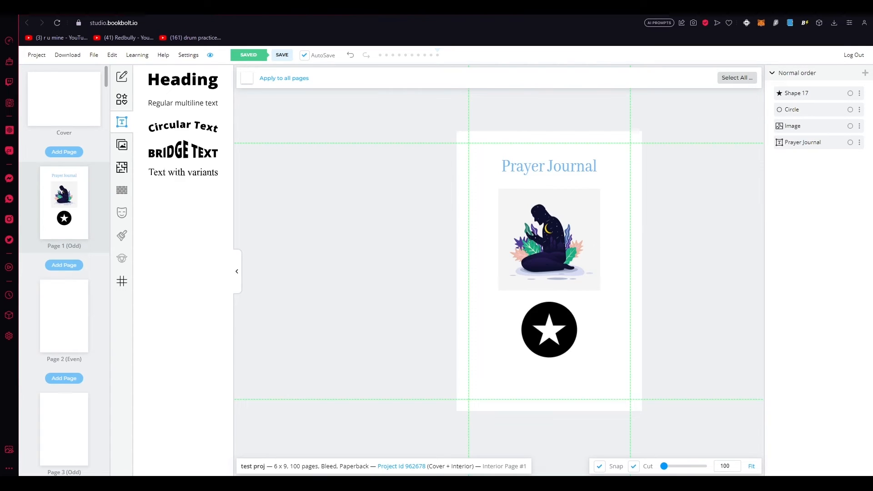
{"action": "left_click", "coordinate": [536, 221]}
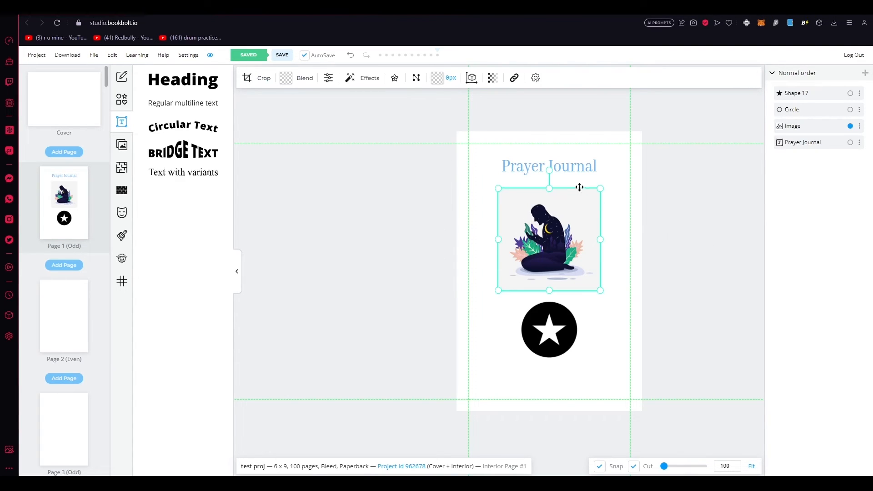
{"action": "mouse_move", "coordinate": [549, 169]}
{"action": "left_mouse_down"}
{"action": "mouse_move", "coordinate": [587, 174]}
{"action": "mouse_move", "coordinate": [539, 357]}
{"action": "mouse_move", "coordinate": [696, 239]}
{"action": "mouse_move", "coordinate": [549, 167]}
{"action": "left_mouse_up"}
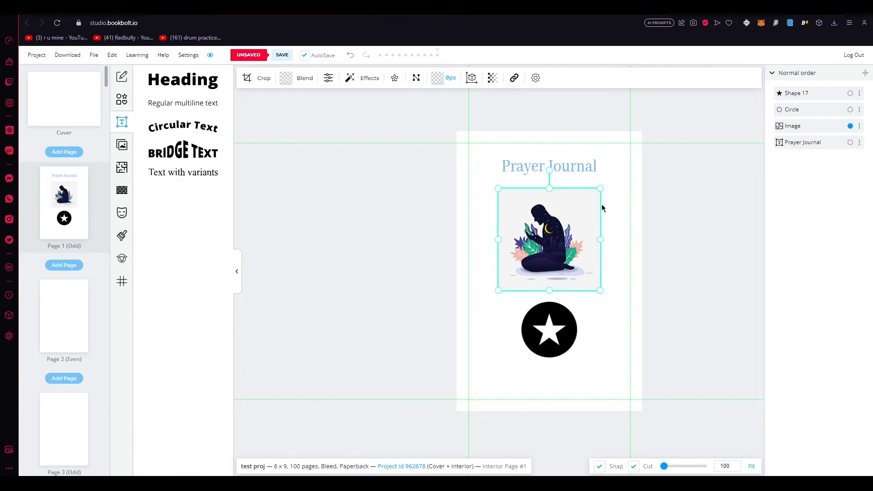
{"action": "left_click_drag", "start_coordinate": [600, 239], "coordinate": [445, 261]}
{"action": "left_click_drag", "start_coordinate": [624, 266], "coordinate": [596, 263]}
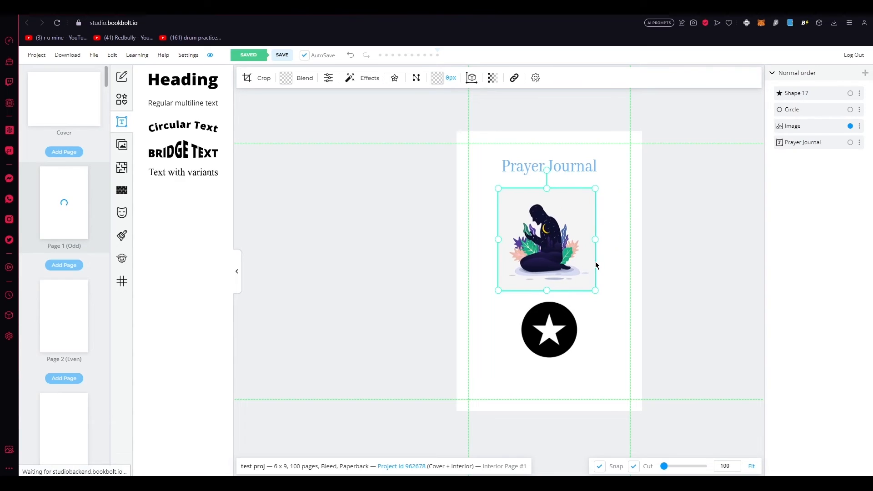
{"action": "left_click", "coordinate": [661, 261]}
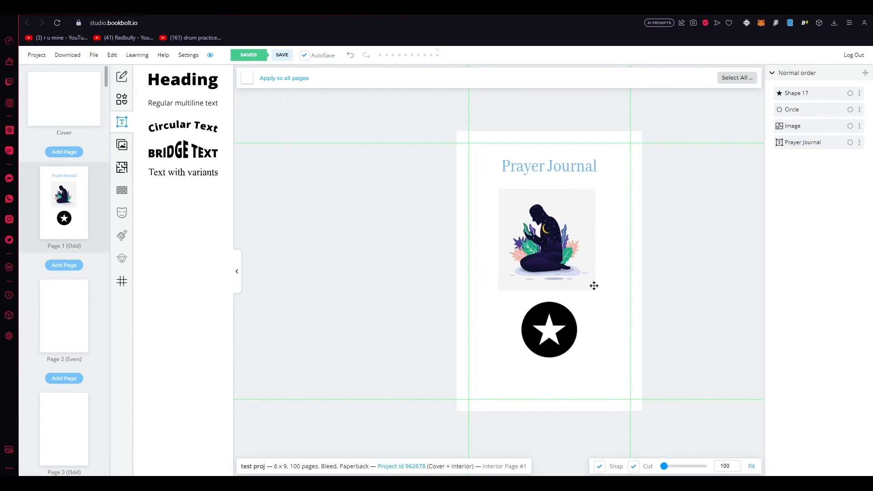
- Scale the circle and star down together to about half size and place them in the page's bottom-right corner inside the margin guides
{"action": "left_click_drag", "start_coordinate": [594, 313], "coordinate": [493, 356]}
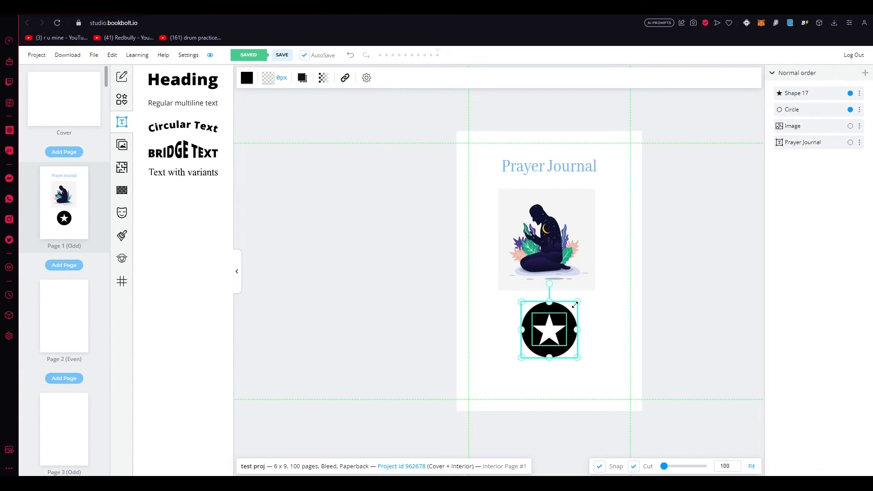
{"action": "left_click_drag", "start_coordinate": [577, 302], "coordinate": [621, 374]}
{"action": "left_click", "coordinate": [740, 344]}
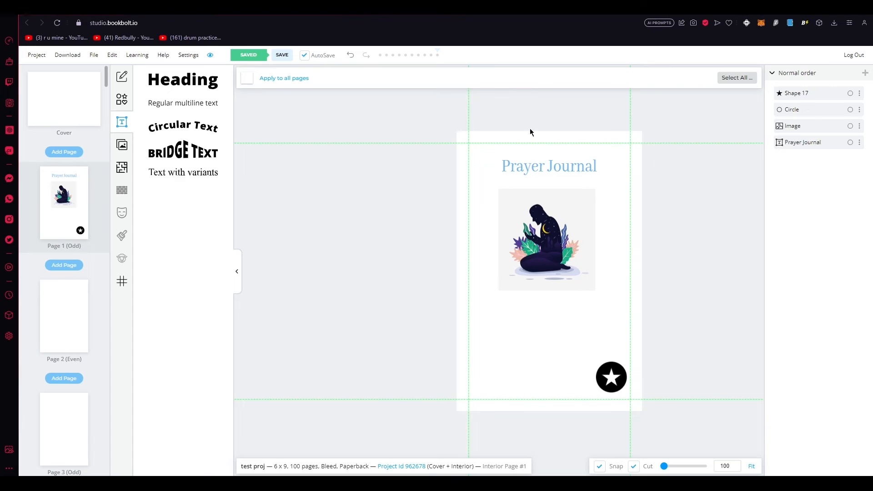
- Add a horizontal line spanning the margins and place it just below the praying figure image
{"action": "left_click", "coordinate": [130, 108]}
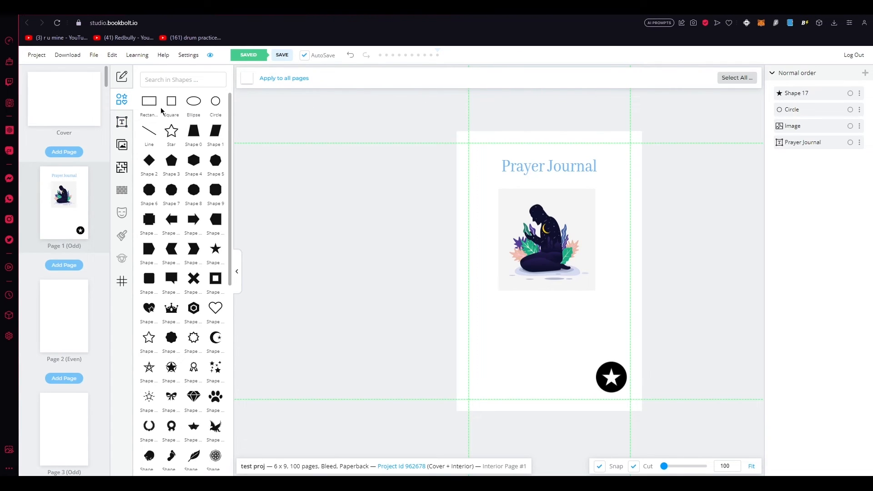
{"action": "left_click", "coordinate": [149, 143]}
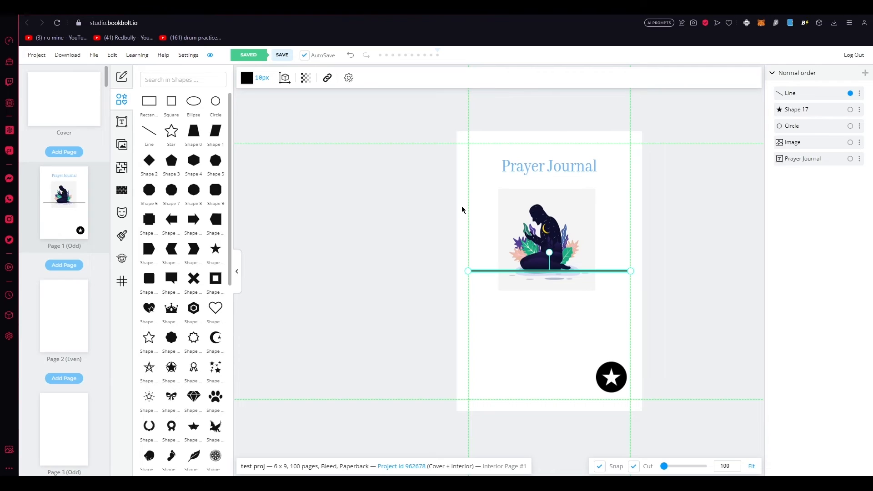
{"action": "left_click", "coordinate": [610, 270]}
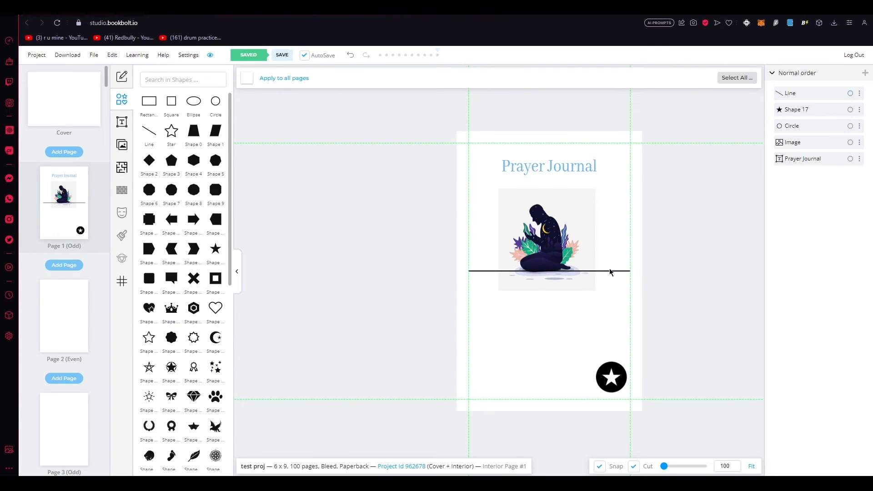
{"action": "left_click", "coordinate": [612, 271]}
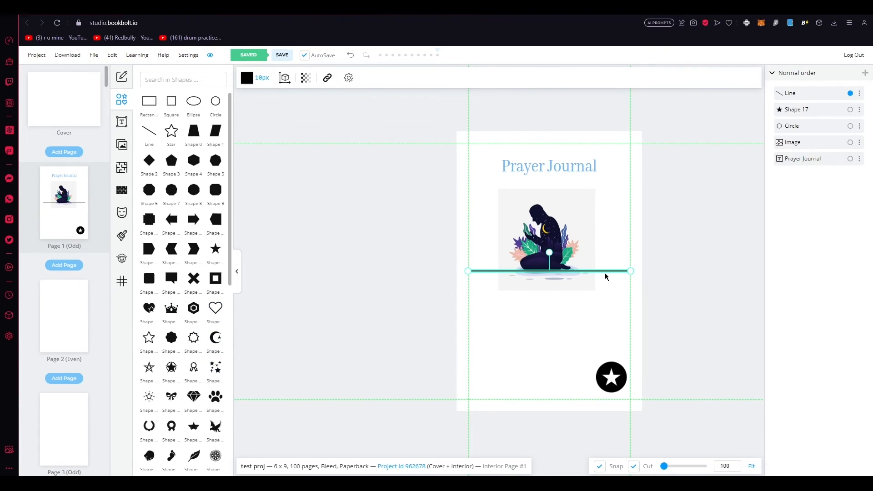
{"action": "left_click_drag", "start_coordinate": [602, 271], "coordinate": [598, 312]}
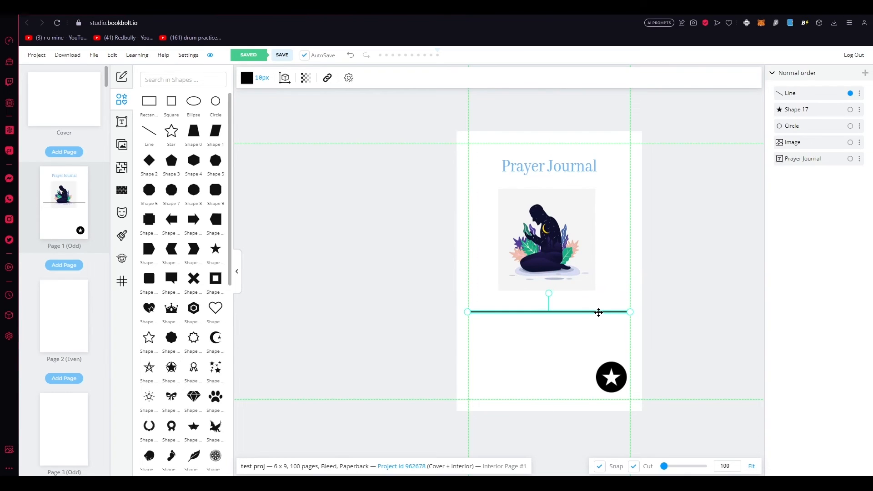
- Change the line's stroke colour to bright red
{"action": "left_click", "coordinate": [630, 318]}
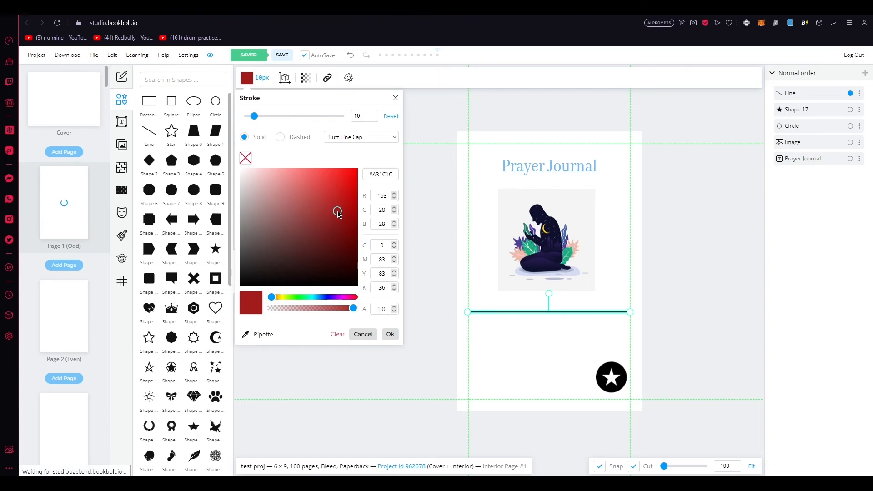
{"action": "left_click_drag", "start_coordinate": [337, 211], "coordinate": [359, 168]}
{"action": "left_click", "coordinate": [446, 185]}
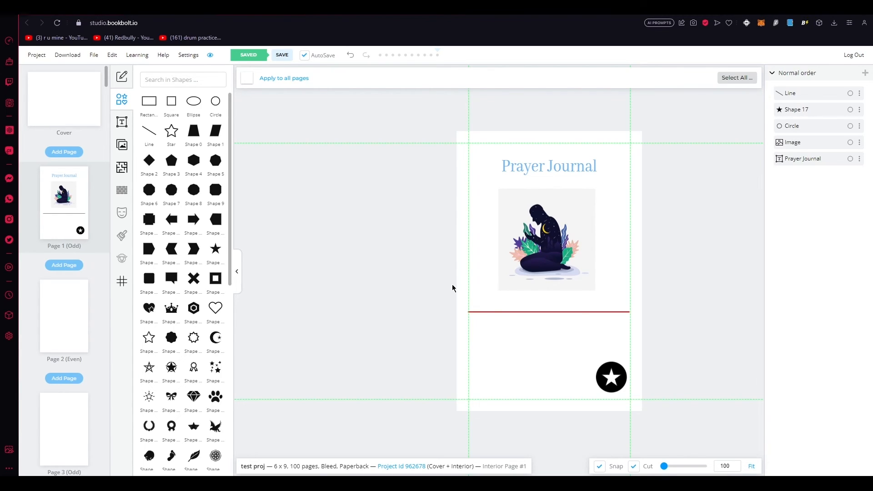
- Duplicate the red line and place the copy a short distance below it, aligned to the same margins
{"action": "left_click", "coordinate": [499, 312]}
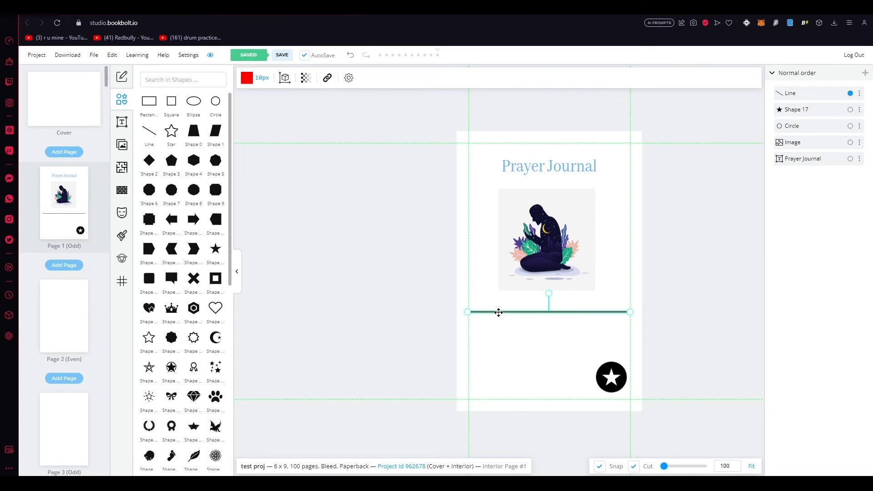
{"action": "right_click", "coordinate": [499, 313]}
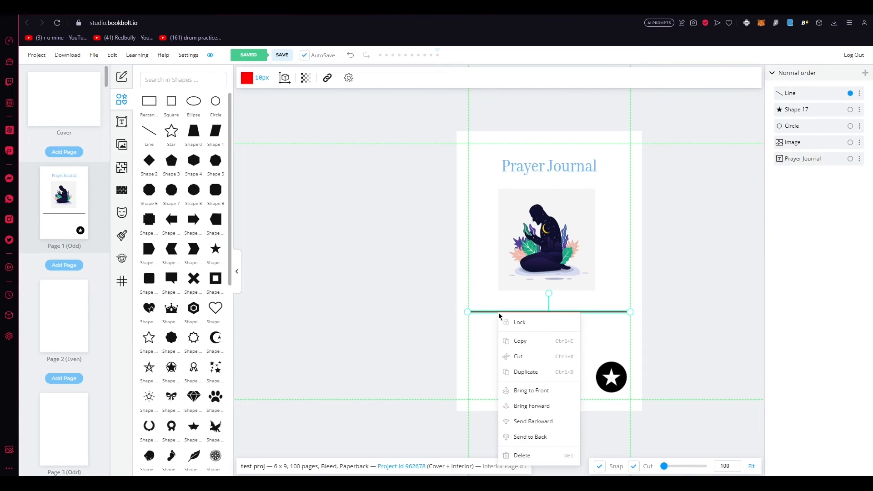
{"action": "left_click", "coordinate": [528, 372]}
{"action": "left_click", "coordinate": [558, 349]}
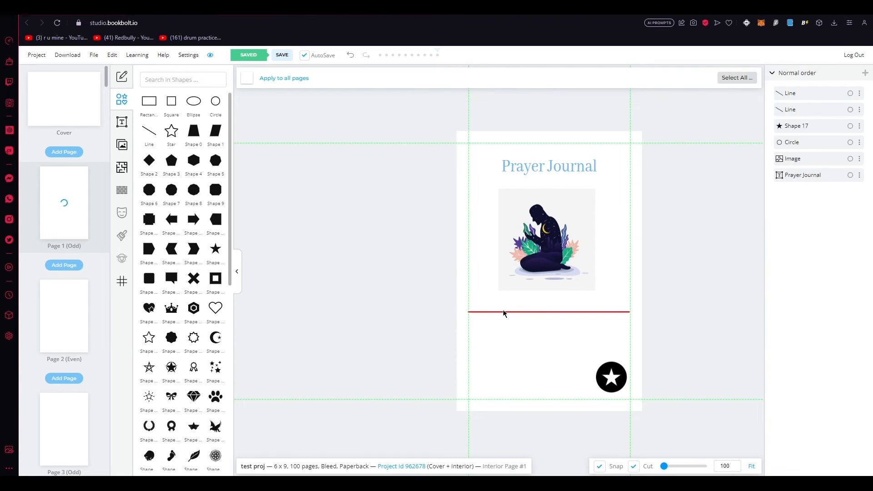
{"action": "left_click_drag", "start_coordinate": [525, 314], "coordinate": [534, 336]}
{"action": "left_click", "coordinate": [533, 356]}
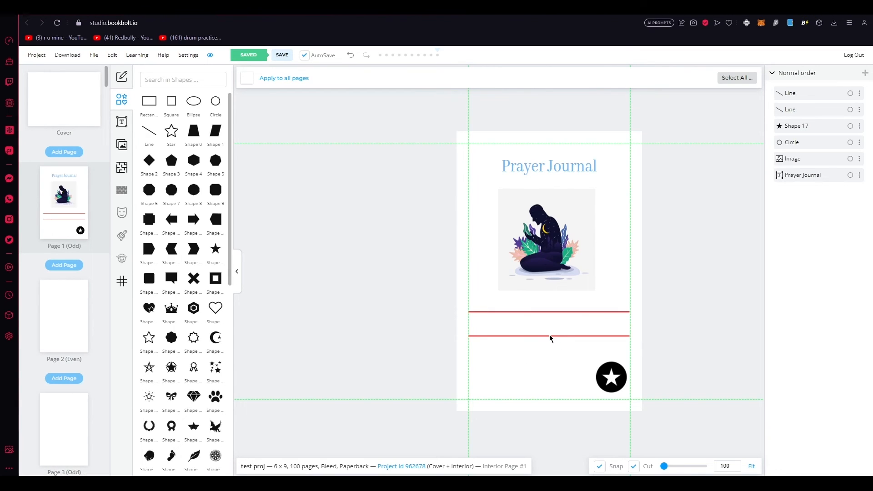
- Duplicate the second red line and place the copy below it as a third line with the same spacing, just above the star badge
{"action": "left_click", "coordinate": [525, 335]}
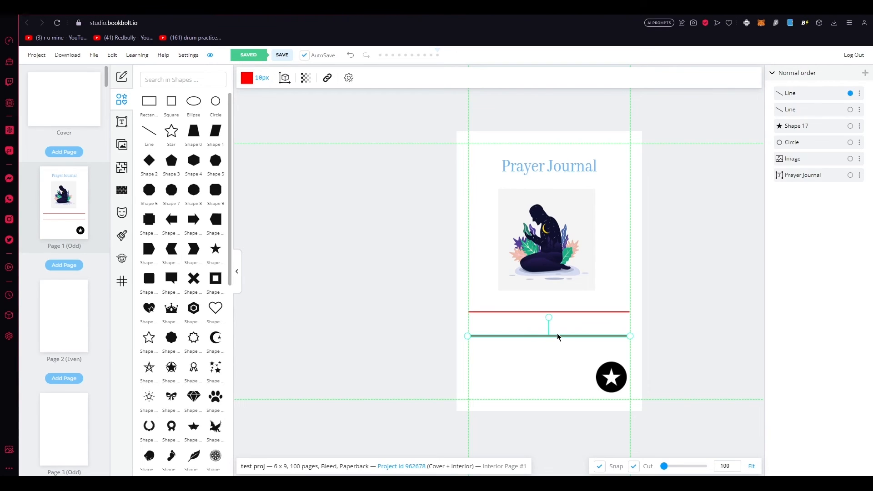
{"action": "right_click", "coordinate": [557, 336]}
{"action": "right_click", "coordinate": [518, 337]}
{"action": "right_click", "coordinate": [510, 337]}
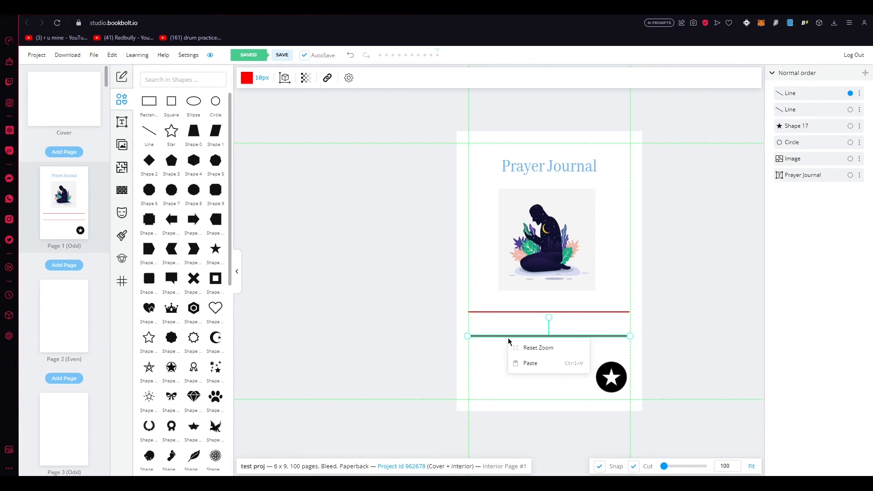
{"action": "right_click", "coordinate": [501, 337]}
{"action": "left_click", "coordinate": [537, 243]}
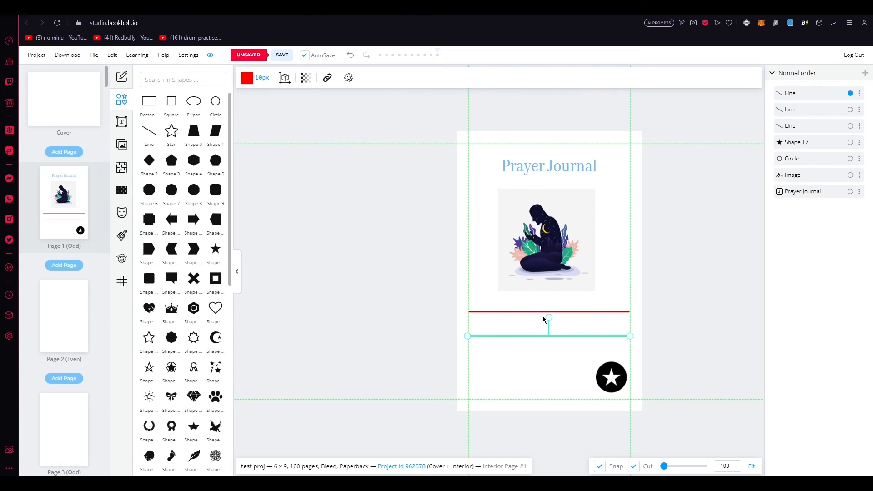
{"action": "left_click", "coordinate": [539, 334]}
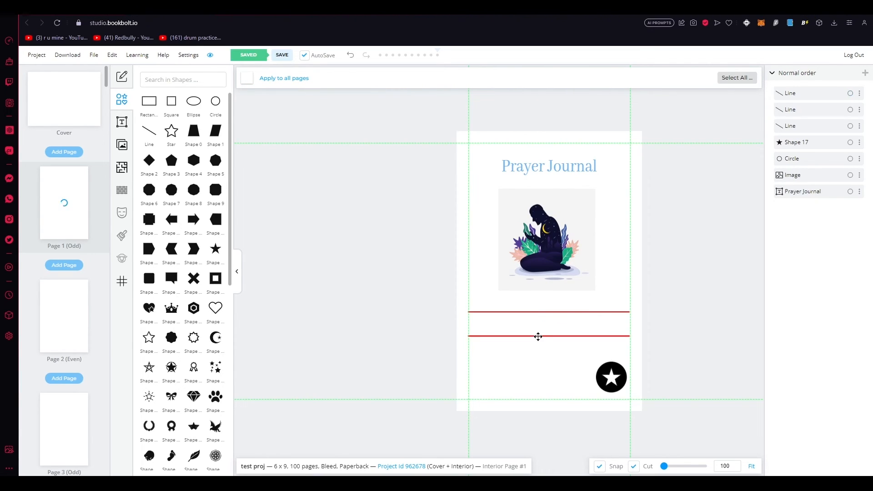
{"action": "left_click_drag", "start_coordinate": [531, 335], "coordinate": [555, 359]}
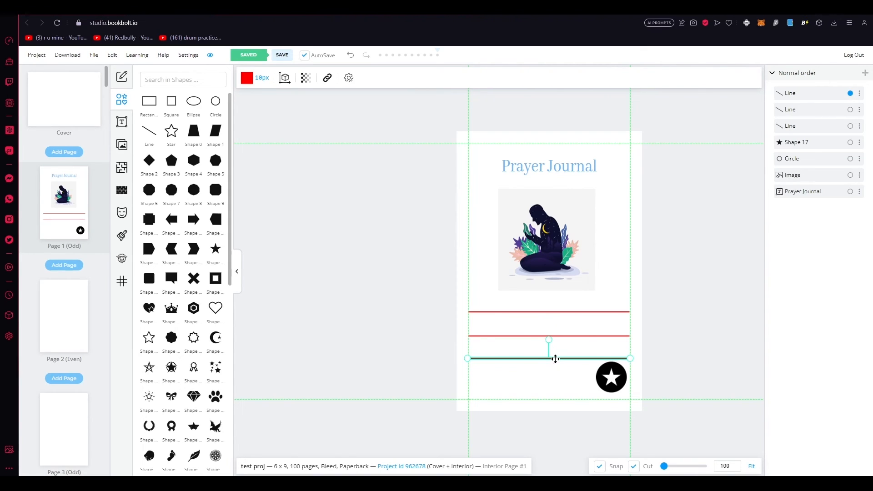
{"action": "left_click", "coordinate": [556, 394]}
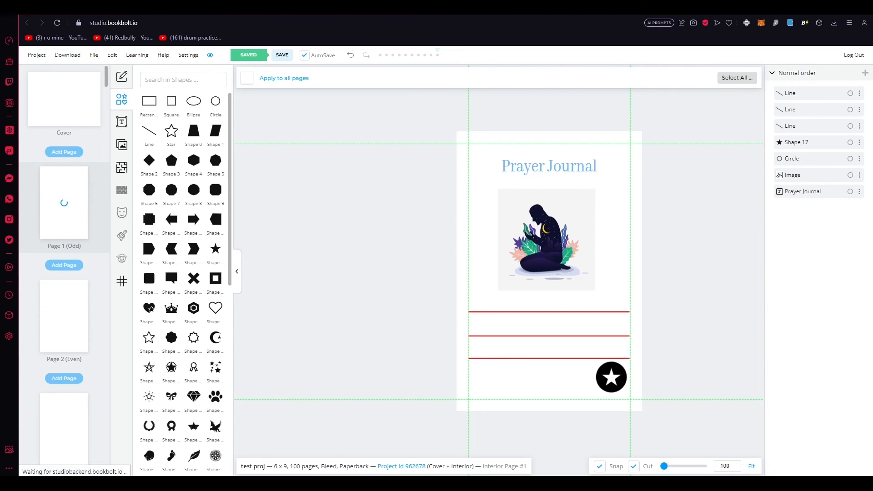
{"action": "left_click", "coordinate": [531, 359]}
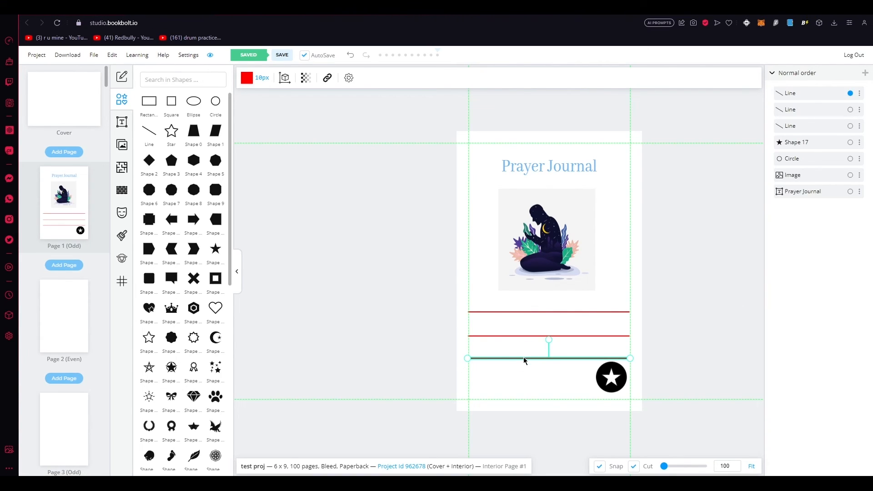
{"action": "left_click_drag", "start_coordinate": [528, 359], "coordinate": [529, 360]}
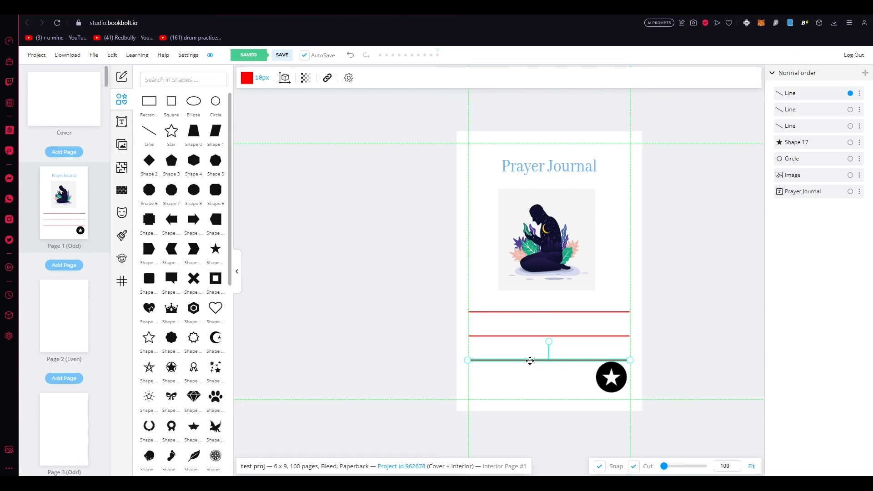
{"action": "left_click", "coordinate": [545, 375]}
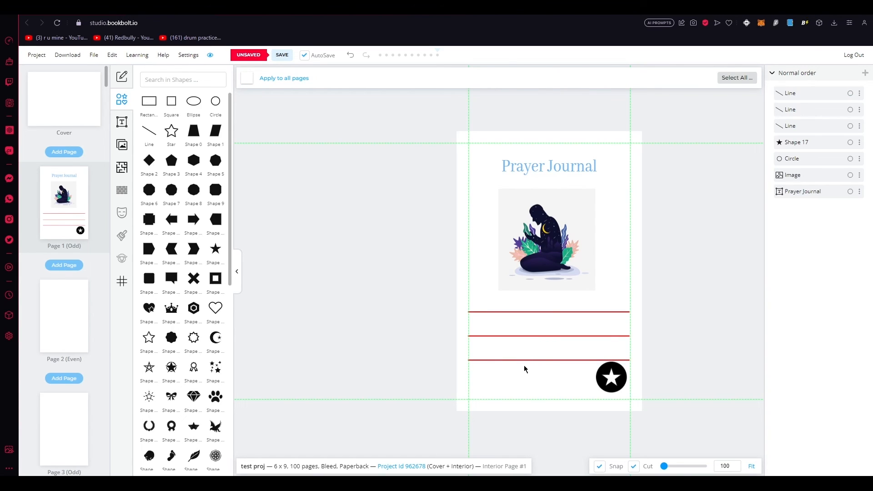
- Duplicate the third red line, place the copy below it, and shorten its right end so it stops before the star badge
{"action": "right_click", "coordinate": [503, 360]}
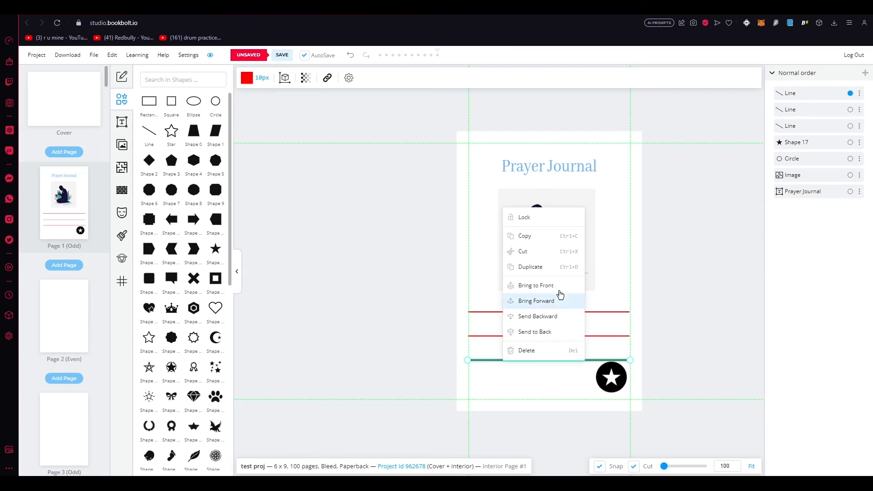
{"action": "left_click", "coordinate": [547, 269]}
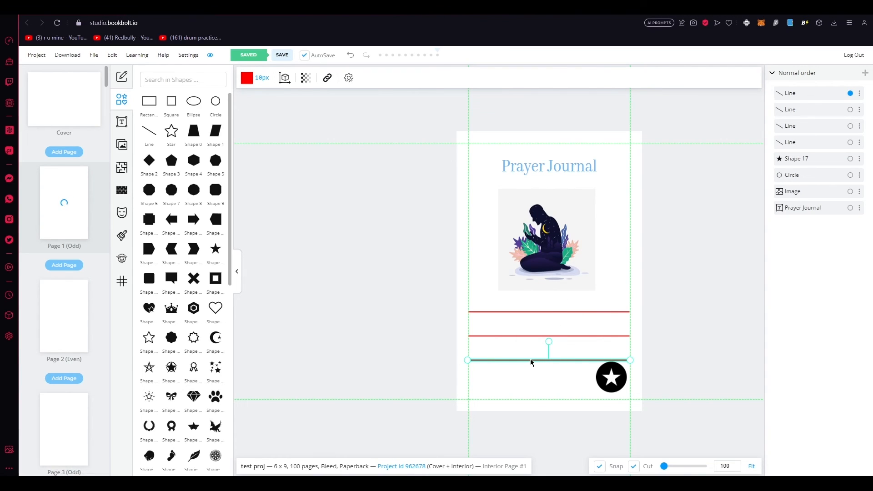
{"action": "left_click_drag", "start_coordinate": [527, 360], "coordinate": [527, 386]}
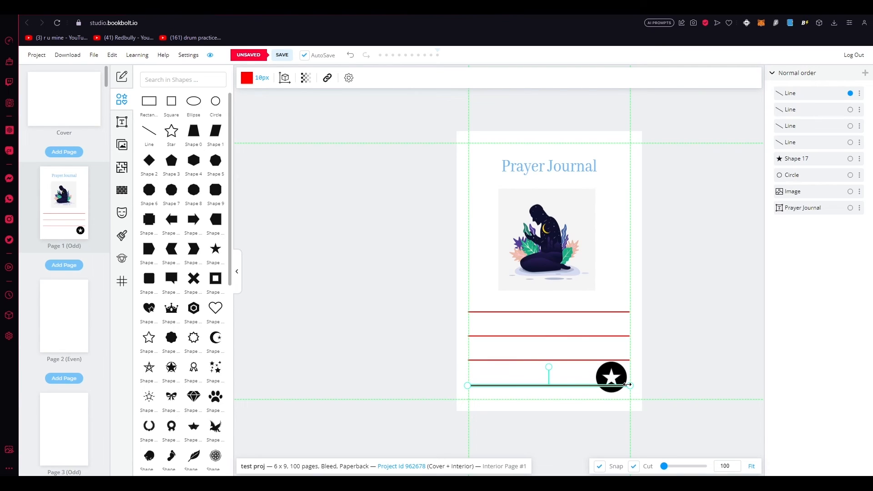
{"action": "left_click_drag", "start_coordinate": [628, 385], "coordinate": [585, 385]}
{"action": "left_click", "coordinate": [679, 385]}
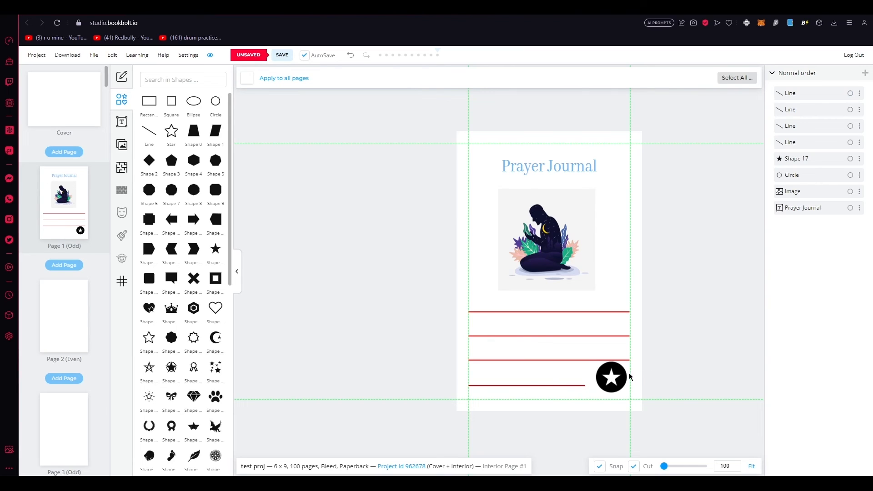
- Nudge the black circle slightly down, and move the praying figure image slightly down and right so it is centred below the heading
{"action": "left_click_drag", "start_coordinate": [620, 390], "coordinate": [617, 392]}
{"action": "left_click", "coordinate": [680, 382]}
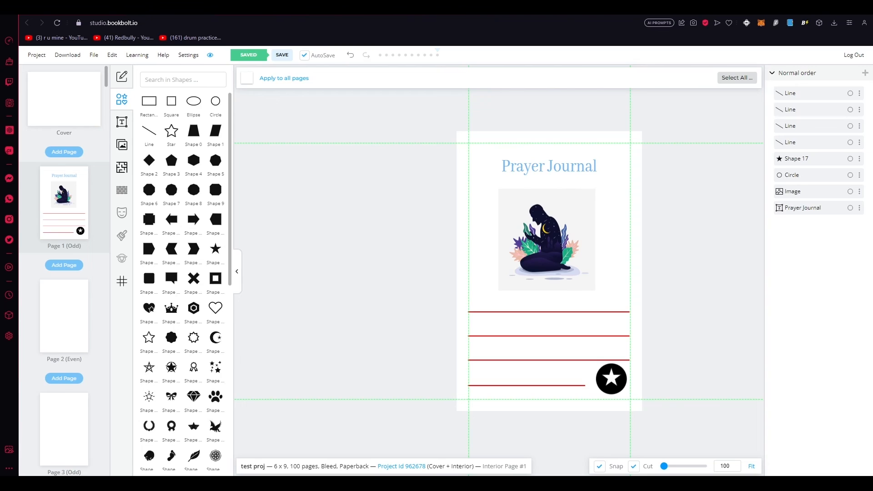
{"action": "left_click_drag", "start_coordinate": [532, 219], "coordinate": [533, 223]}
{"action": "right_click", "coordinate": [550, 226]}
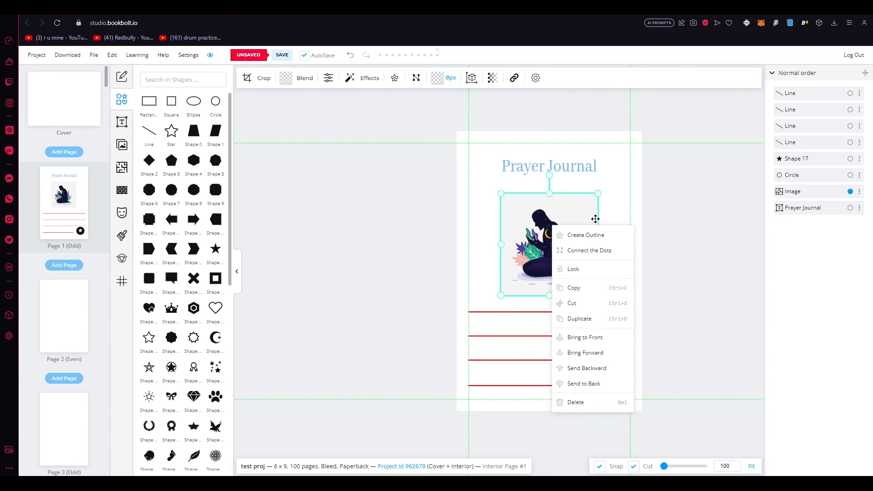
{"action": "left_click", "coordinate": [624, 220]}
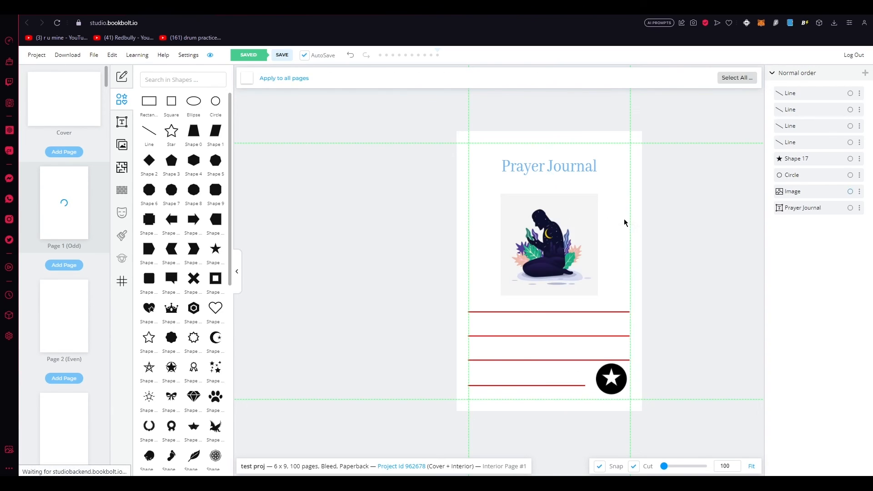
- Save the project with the finished first interior page
{"action": "left_click", "coordinate": [562, 160]}
{"action": "right_click", "coordinate": [562, 160]}
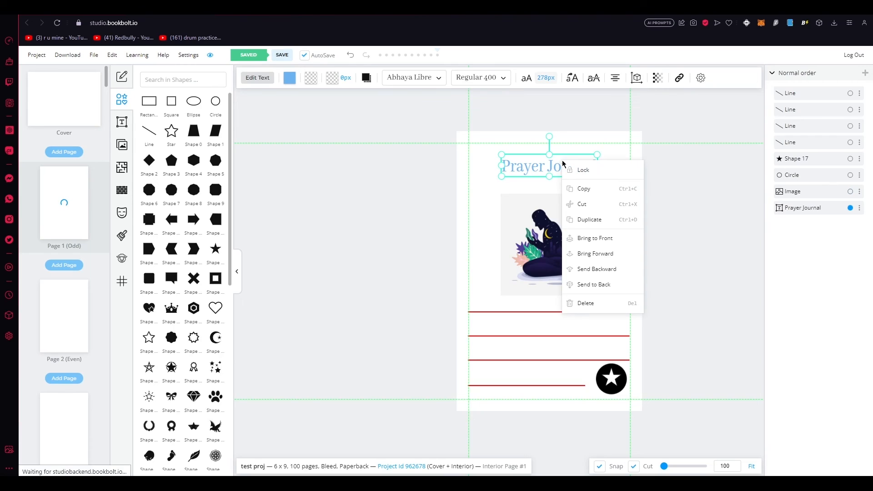
{"action": "left_click", "coordinate": [617, 152]}
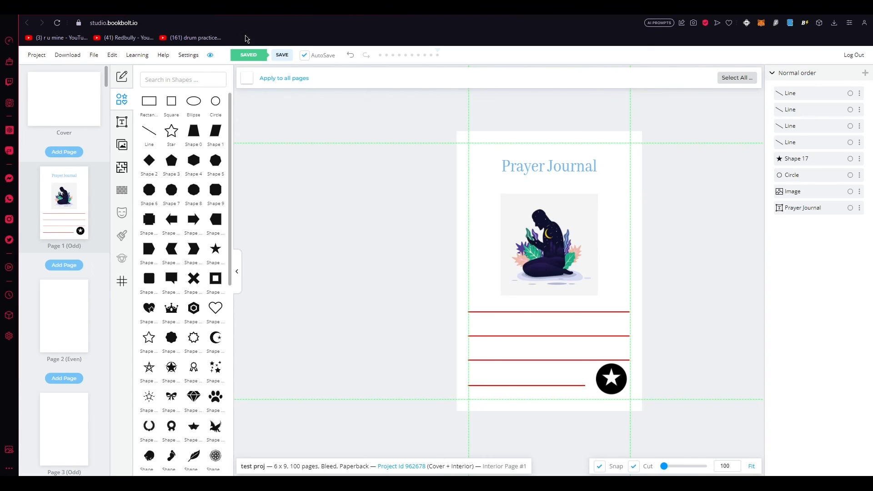
{"action": "left_click", "coordinate": [282, 55]}
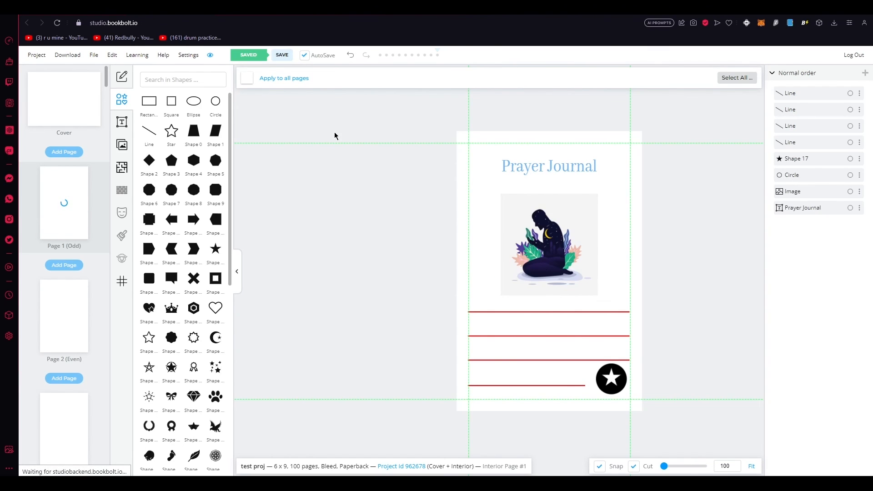
- Open interior page 2, look through the pages that follow, and return to page 1
{"action": "left_click", "coordinate": [68, 59]}
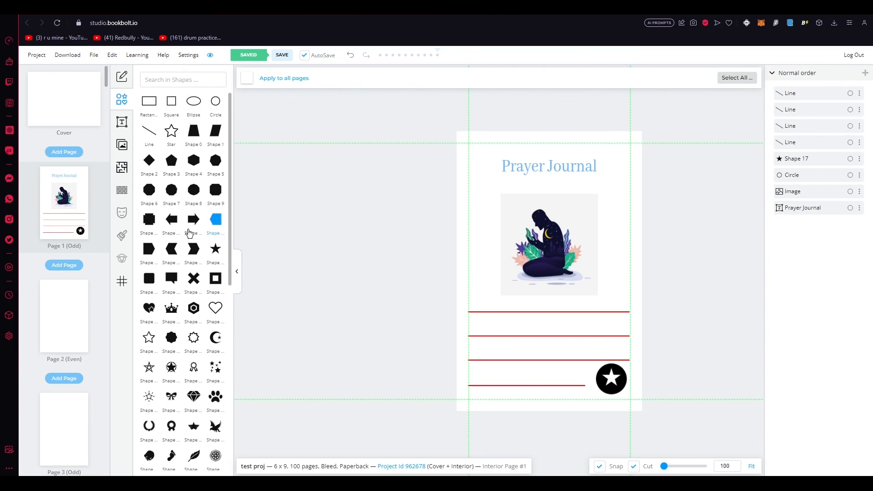
{"action": "left_click", "coordinate": [77, 296]}
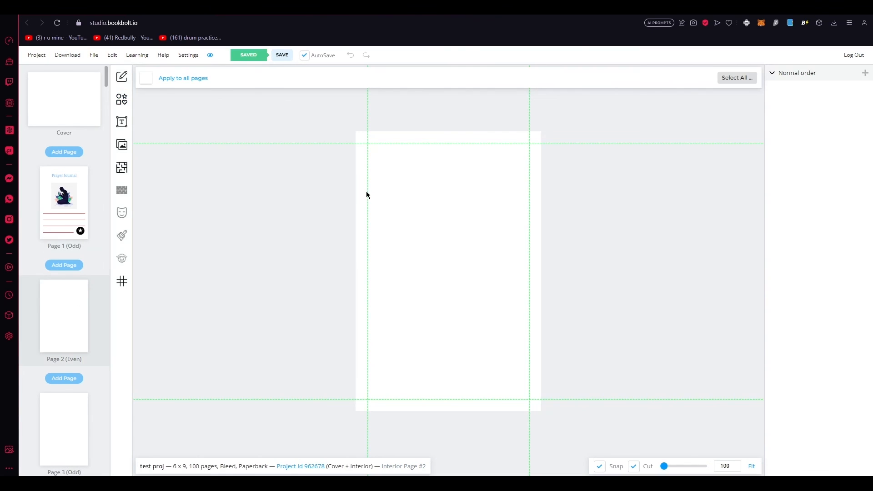
{"action": "scroll", "coordinate": [73, 333], "scroll_direction": "down", "scroll_amount": 20}
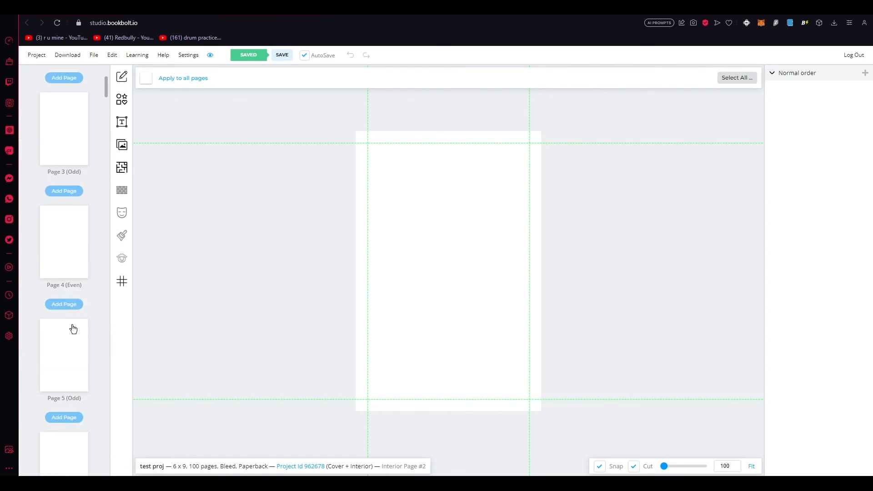
{"action": "scroll", "coordinate": [74, 337], "scroll_direction": "up", "scroll_amount": 20}
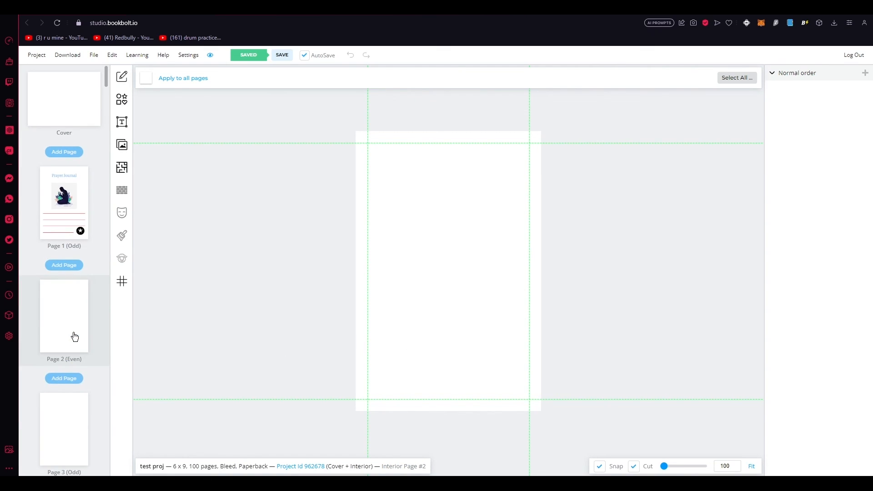
{"action": "left_click", "coordinate": [78, 228]}
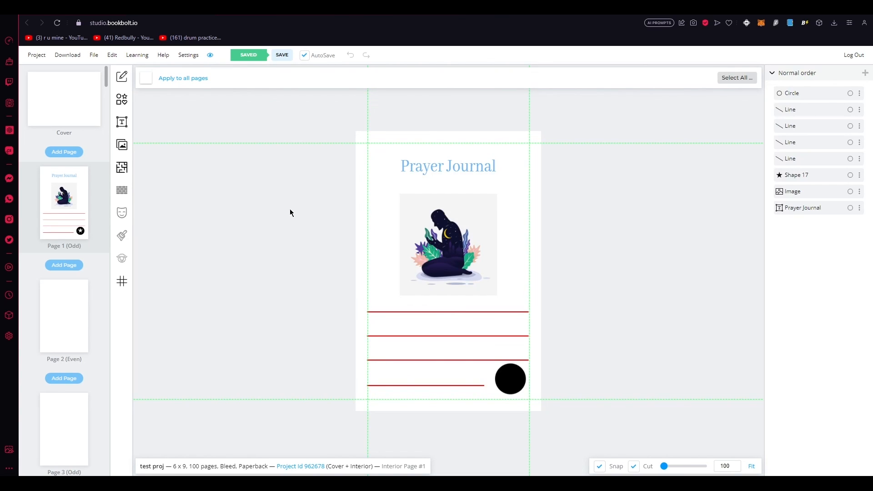
- Download the current page as a CMYK file for printed books
{"action": "left_click", "coordinate": [48, 56]}
{"action": "left_click", "coordinate": [66, 58]}
{"action": "left_click", "coordinate": [69, 59]}
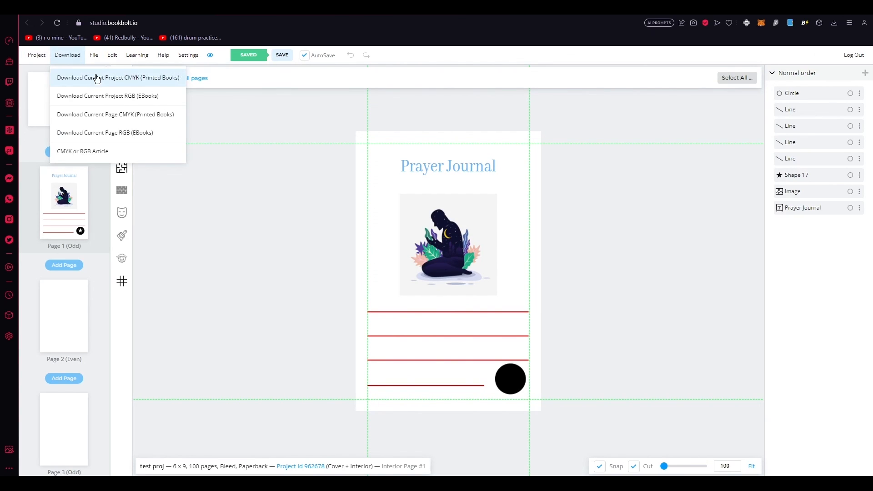
{"action": "left_click", "coordinate": [132, 114]}
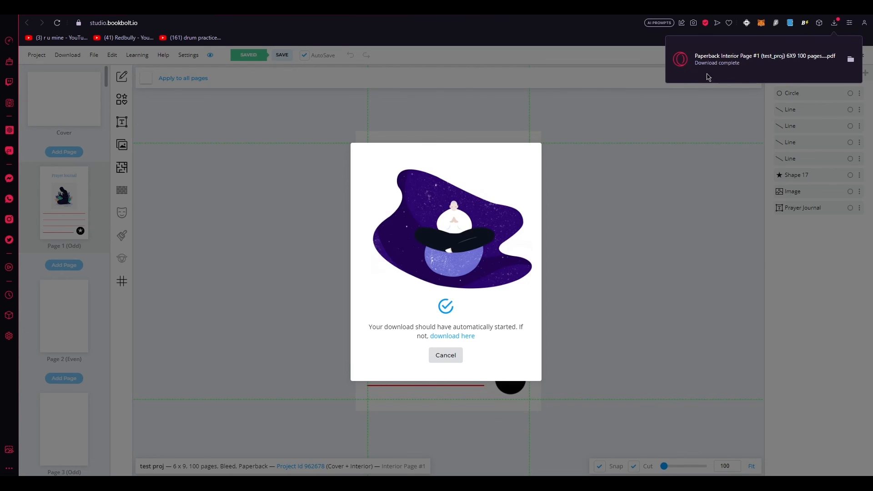
- Open the downloaded page PDF to check the layout, close it, and dismiss the download dialog
{"action": "left_click", "coordinate": [766, 60]}
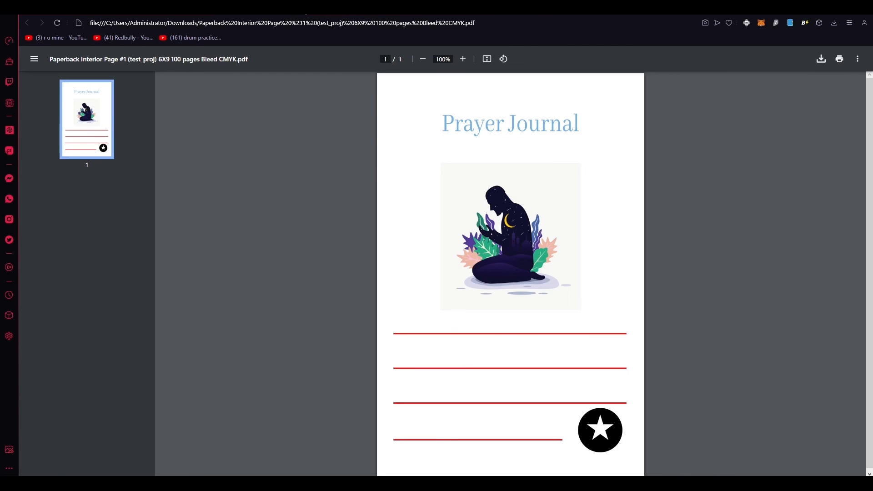
{"action": "left_click", "coordinate": [303, 7]}
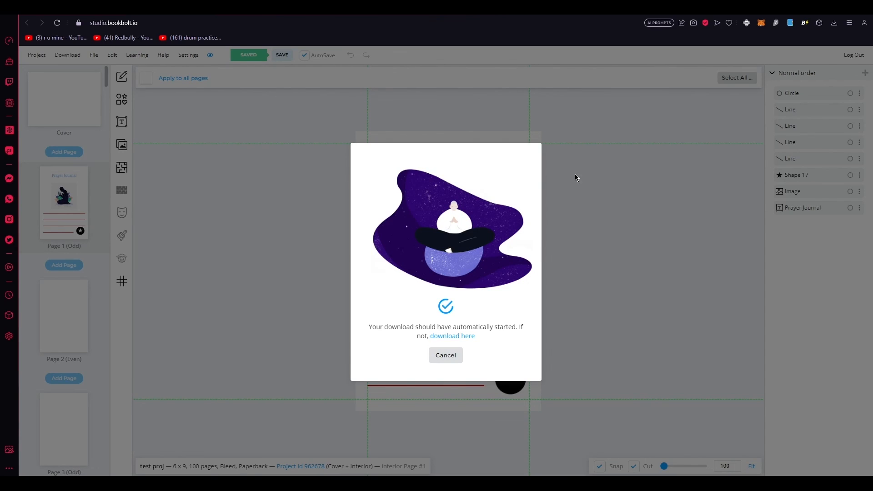
{"action": "left_click", "coordinate": [452, 355]}
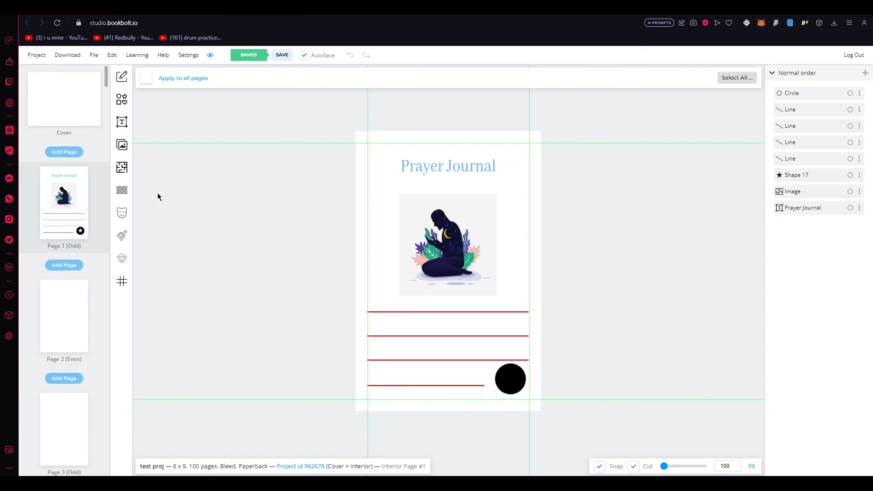
- Browse the Interior Templates Library and search it for "no"
{"action": "left_click", "coordinate": [122, 168]}
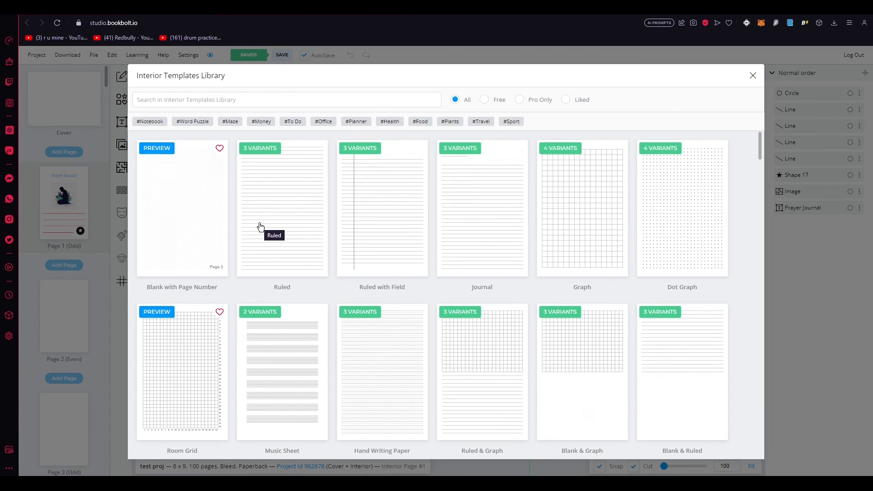
{"action": "scroll", "coordinate": [439, 244], "scroll_direction": "down", "scroll_amount": 3}
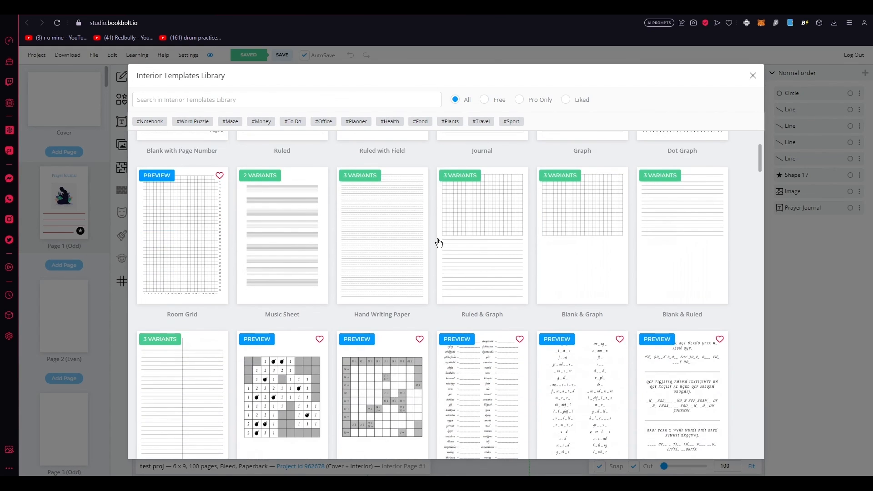
{"action": "scroll", "coordinate": [439, 243], "scroll_direction": "up", "scroll_amount": 3}
{"action": "scroll", "coordinate": [439, 242], "scroll_direction": "down", "scroll_amount": 3}
{"action": "scroll", "coordinate": [439, 243], "scroll_direction": "up", "scroll_amount": 3}
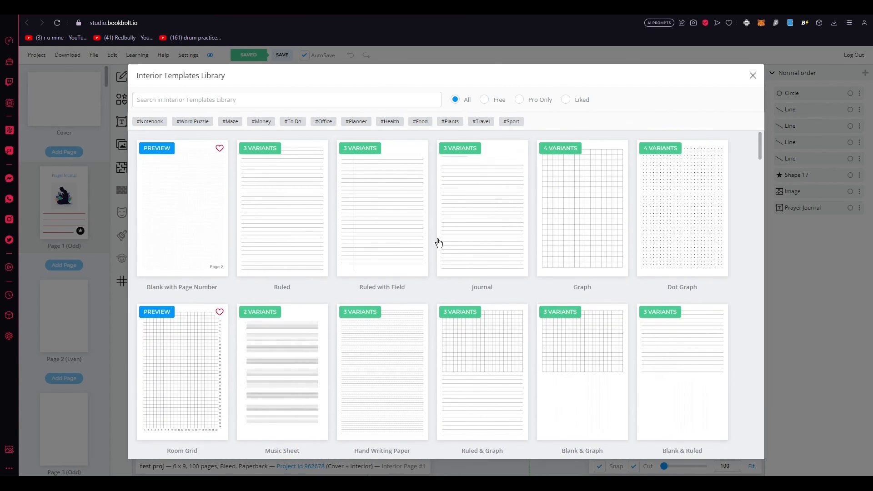
{"action": "left_click", "coordinate": [295, 100]}
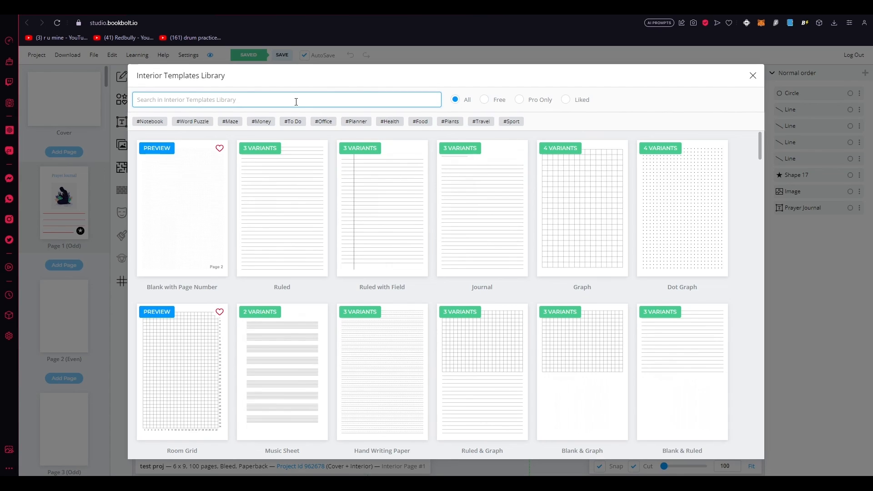
{"action": "type", "text": "no"}
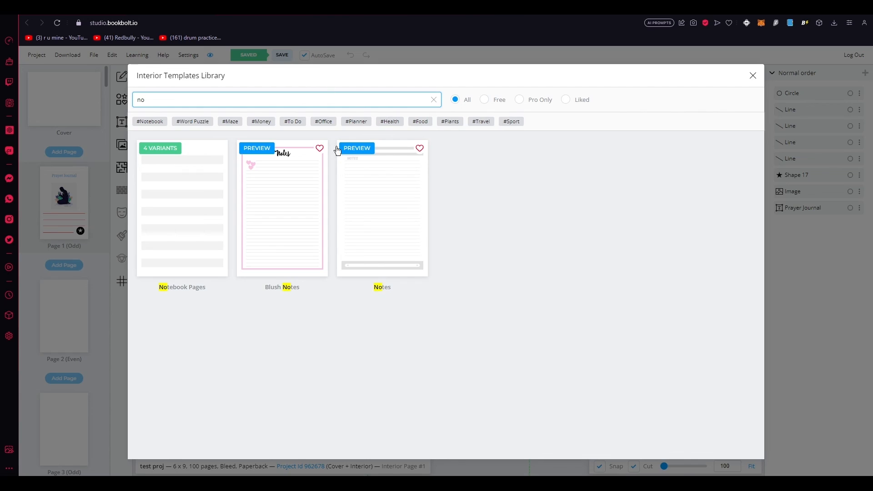
- Open the Notebook Pages variants, view the page choices for Notebook Pages 1, and close the dialog without applying the template
{"action": "left_click", "coordinate": [181, 240]}
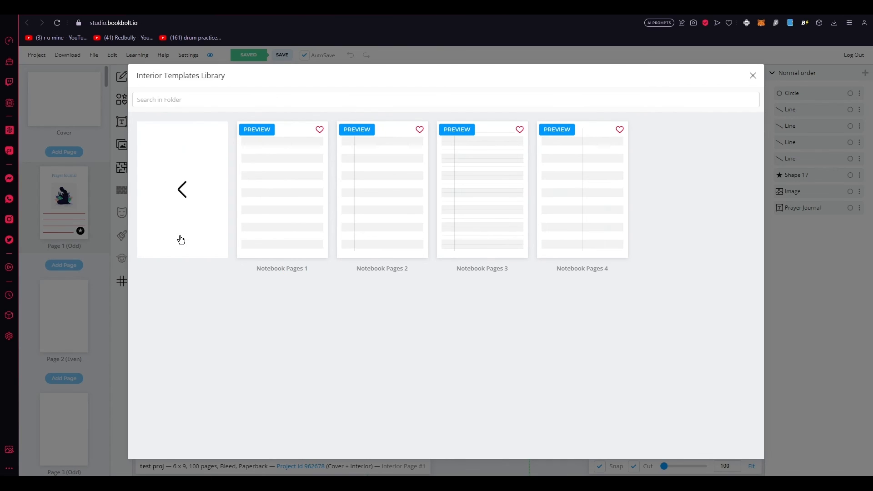
{"action": "left_click", "coordinate": [273, 238]}
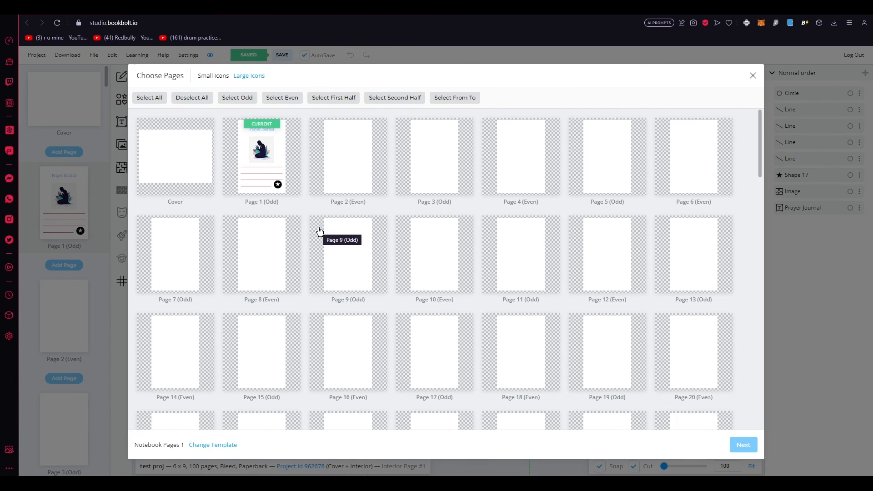
{"action": "left_click", "coordinate": [752, 76]}
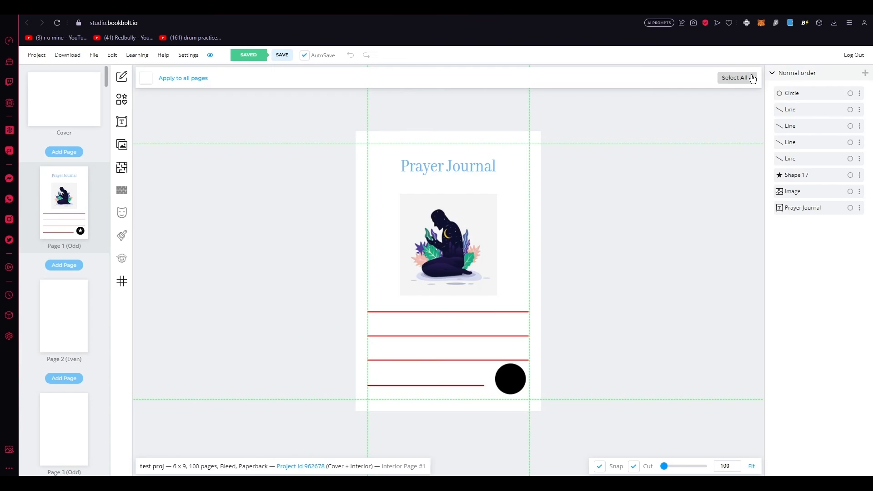